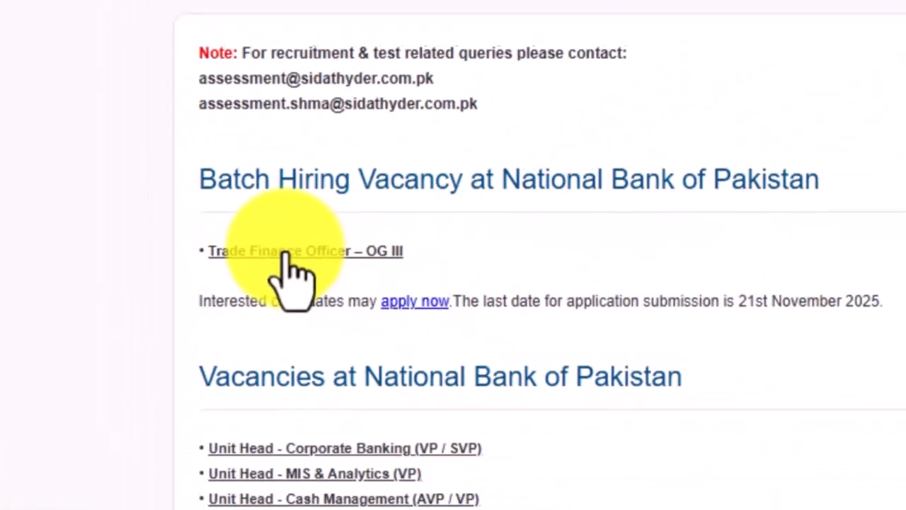
View the job advertisement for the Trade Finance Officer – OG III vacancy and close it
{"action": "left_click", "coordinate": [314, 206]}
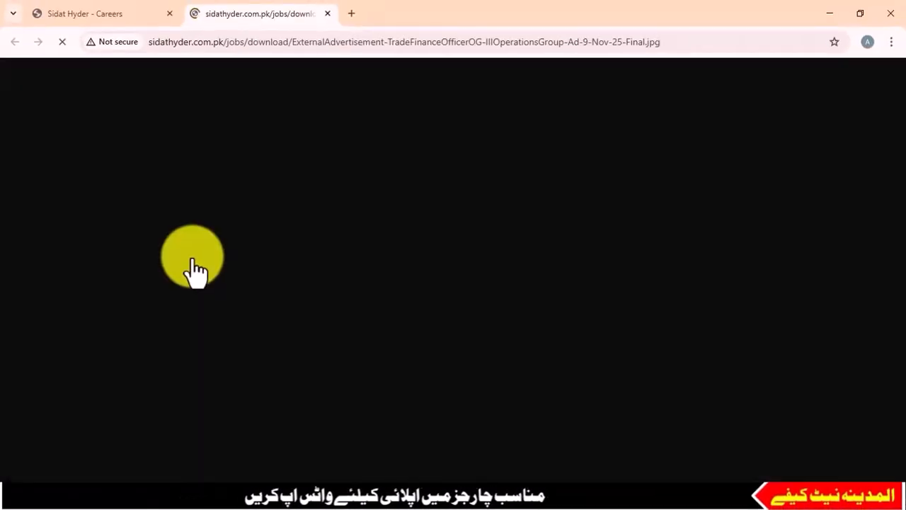
{"action": "left_click", "coordinate": [411, 188]}
{"action": "left_click", "coordinate": [413, 188]}
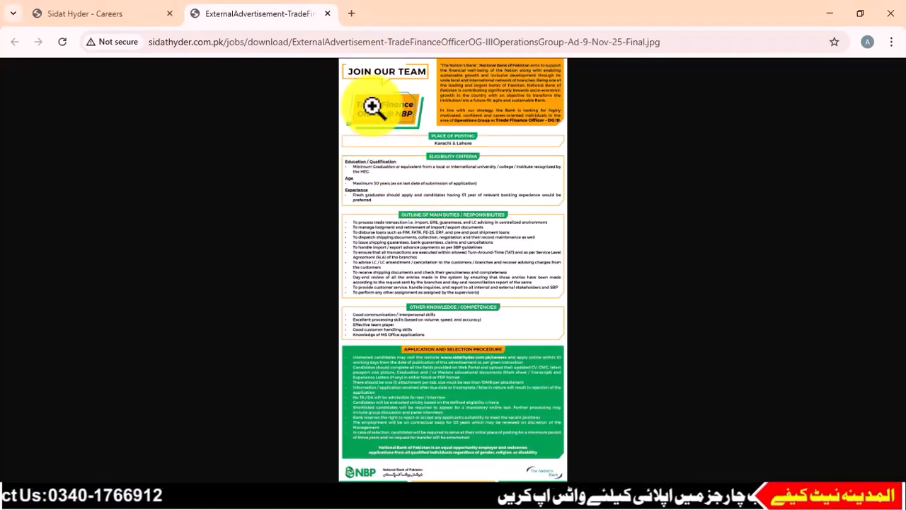
{"action": "left_click", "coordinate": [329, 14]}
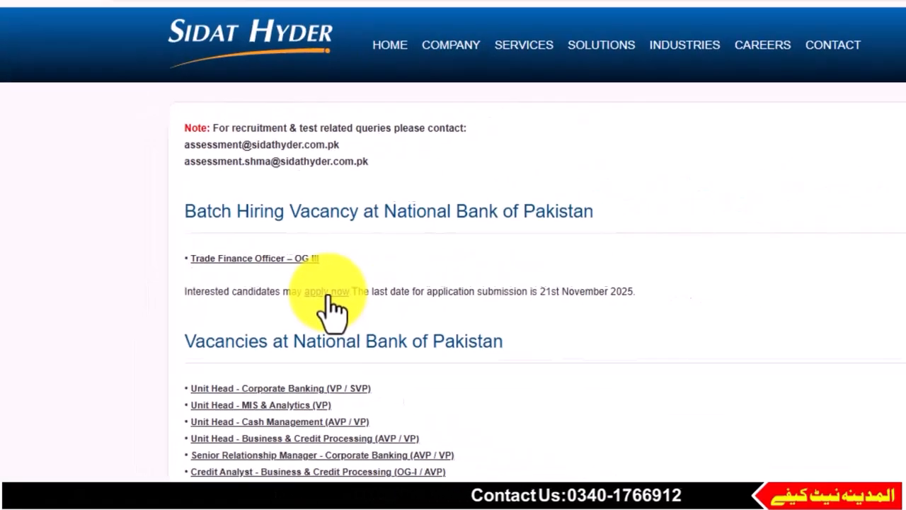
Open the National Bank of Pakistan batch hiring application form and choose Lahore as the location for Trade Finance Officer – OG III
{"action": "left_click", "coordinate": [559, 320]}
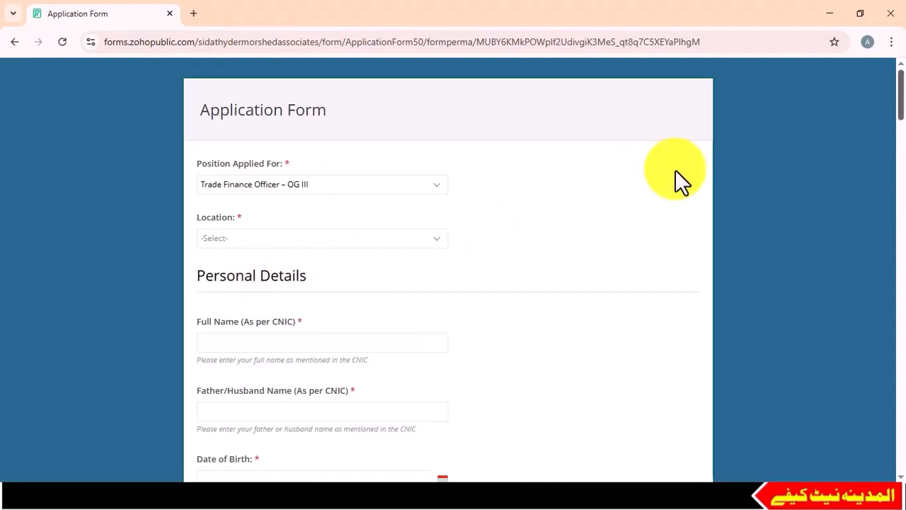
{"action": "left_click_drag", "start_coordinate": [904, 105], "coordinate": [905, 115]}
{"action": "left_click", "coordinate": [423, 116]}
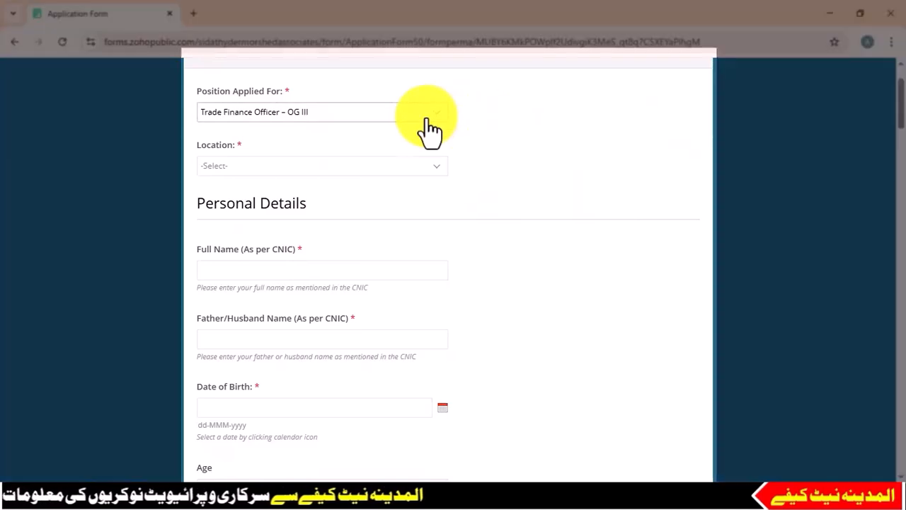
{"action": "left_click", "coordinate": [368, 172]}
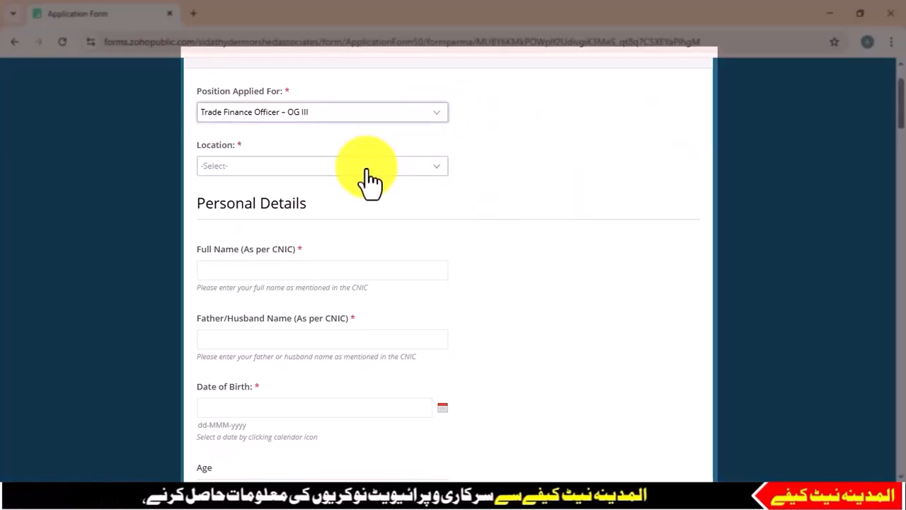
{"action": "left_click", "coordinate": [361, 174]}
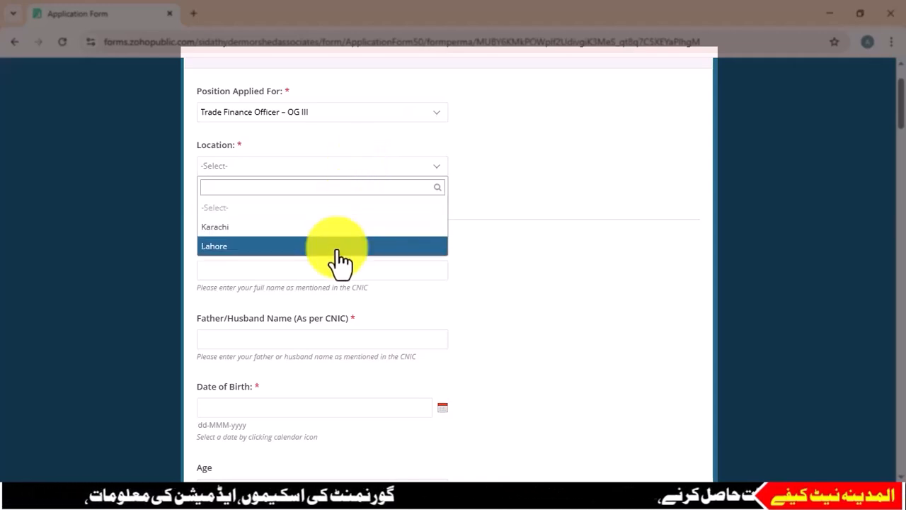
{"action": "left_click", "coordinate": [340, 248]}
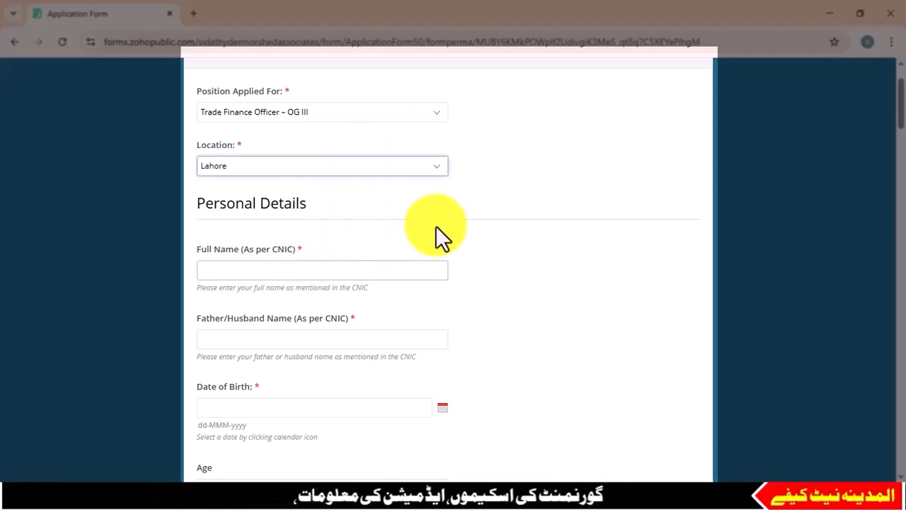
Examine the applicant name fields and the Date of Birth calendar with its year choices
{"action": "left_click_drag", "start_coordinate": [901, 120], "coordinate": [903, 142]}
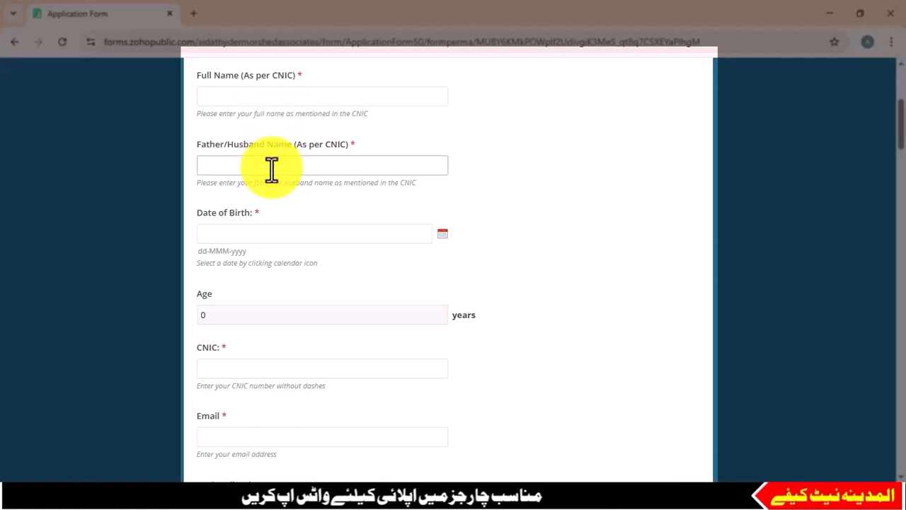
{"action": "left_click", "coordinate": [443, 234]}
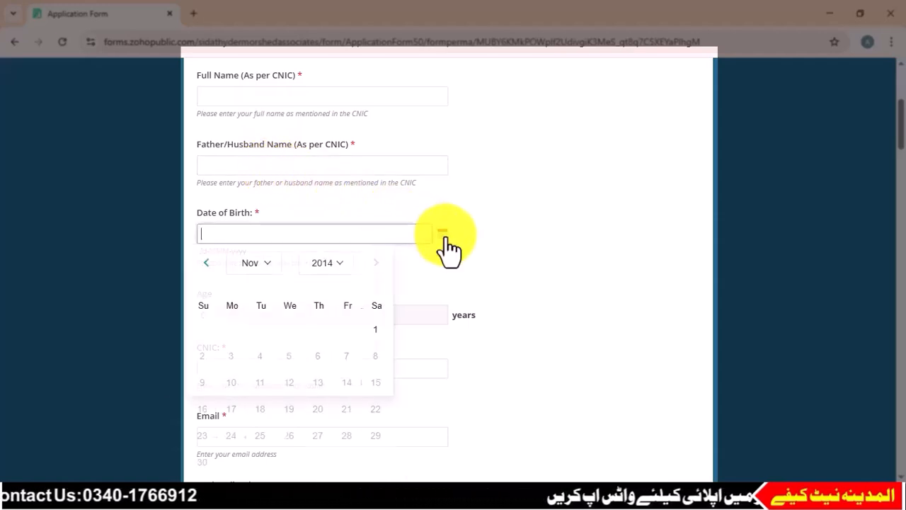
{"action": "left_click", "coordinate": [347, 265]}
{"action": "left_click", "coordinate": [499, 258]}
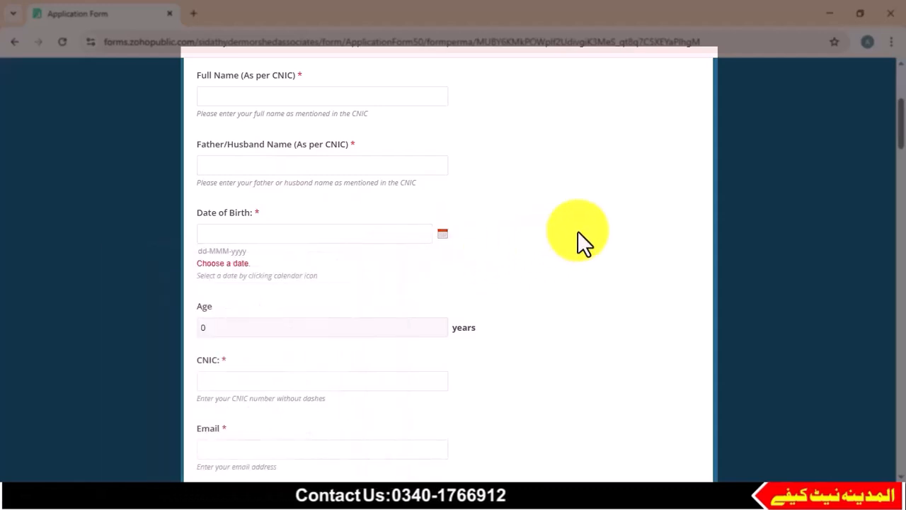
Set the religion to ISLAM and the gender to MALE in the personal details
{"action": "left_click_drag", "start_coordinate": [898, 142], "coordinate": [900, 161]}
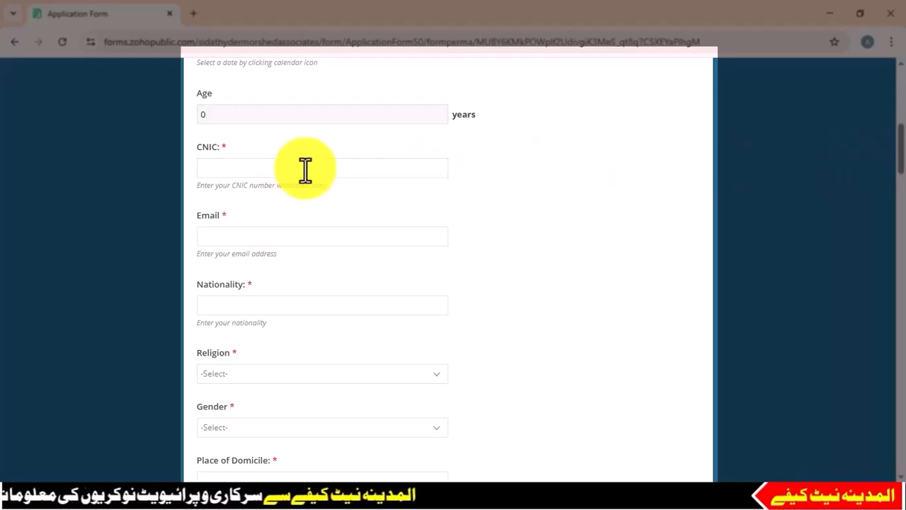
{"action": "left_click_drag", "start_coordinate": [899, 151], "coordinate": [901, 176]}
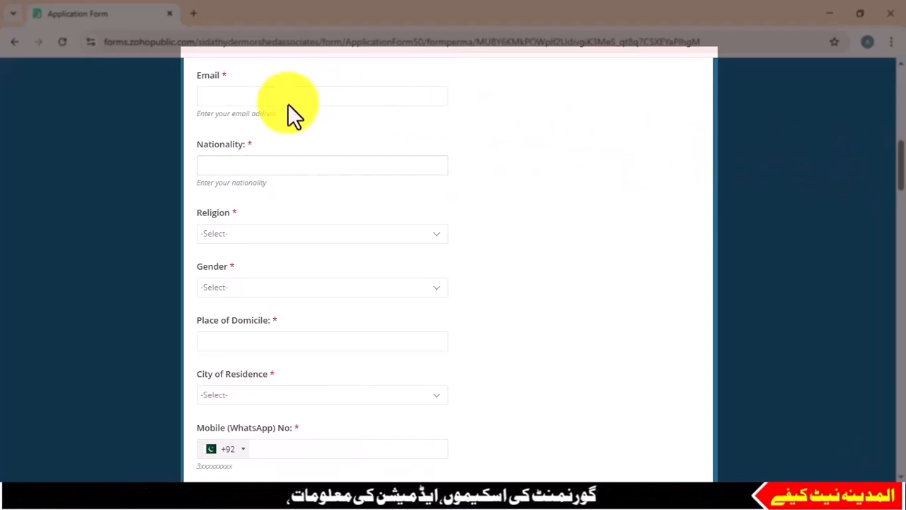
{"action": "left_click", "coordinate": [290, 236]}
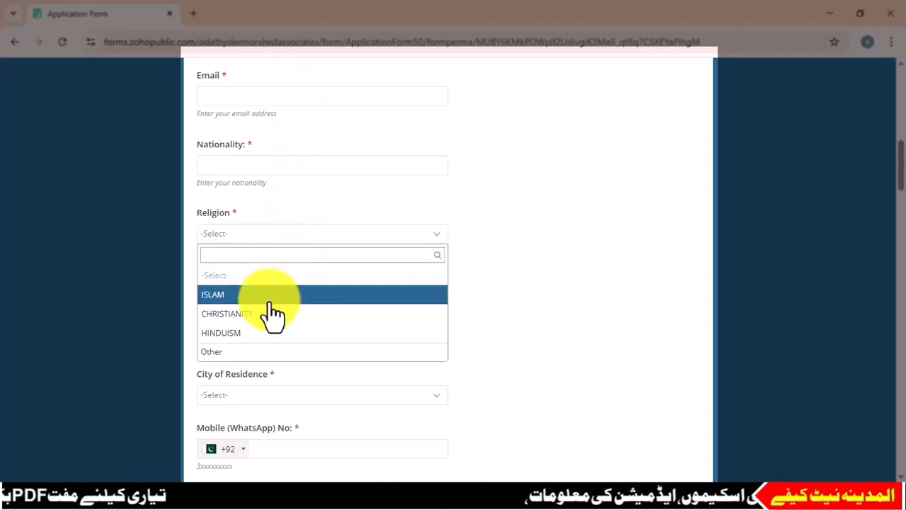
{"action": "left_click", "coordinate": [270, 296]}
{"action": "left_click", "coordinate": [266, 289]}
{"action": "left_click", "coordinate": [259, 347]}
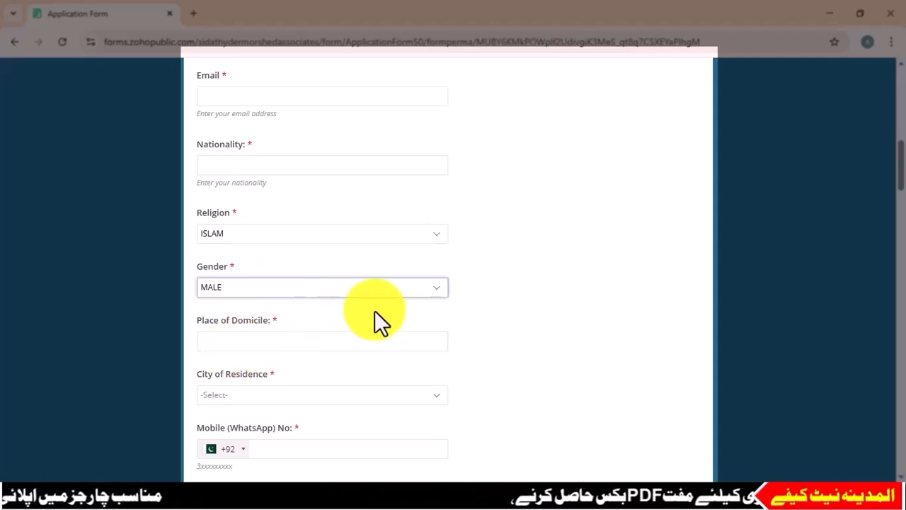
Examine the choices offered for City of Residence
{"action": "left_click_drag", "start_coordinate": [899, 172], "coordinate": [892, 200]}
{"action": "left_click", "coordinate": [270, 104]}
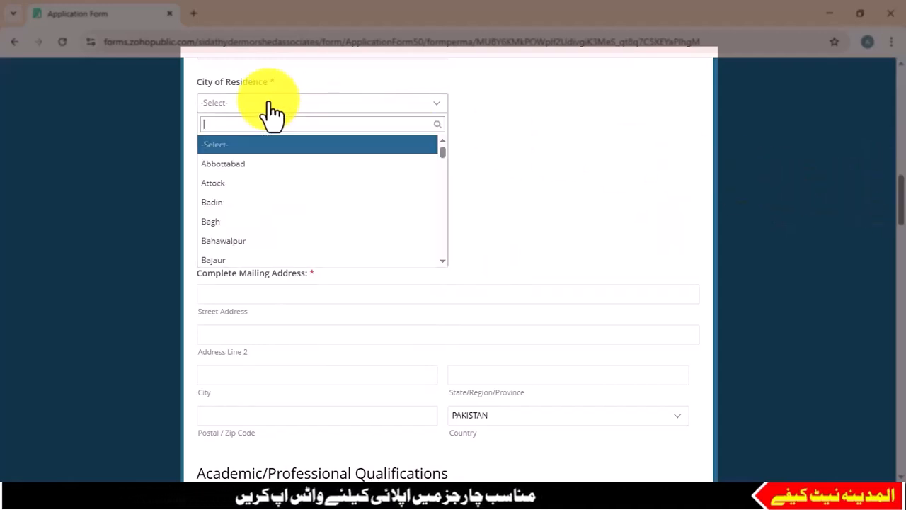
{"action": "left_click", "coordinate": [525, 178]}
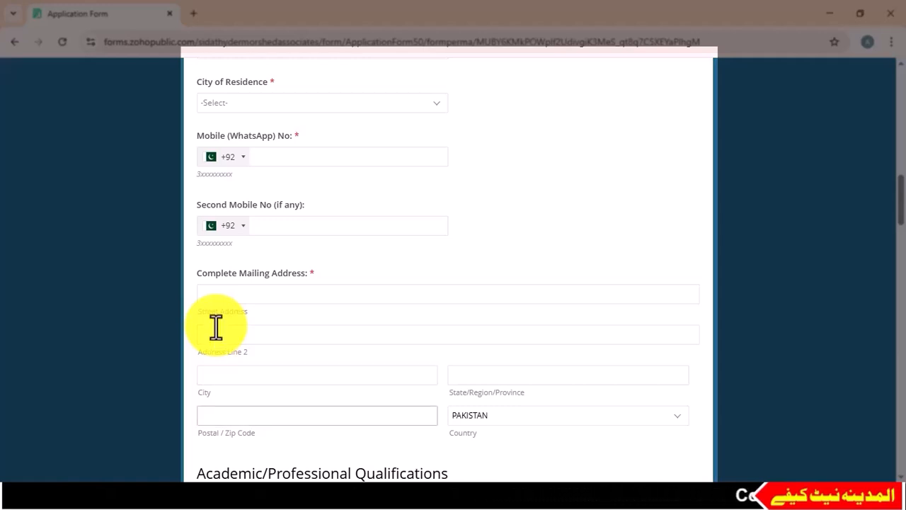
Select PAKISTAN as the mailing address country and answer No to being a fresh graduate
{"action": "left_click", "coordinate": [545, 415]}
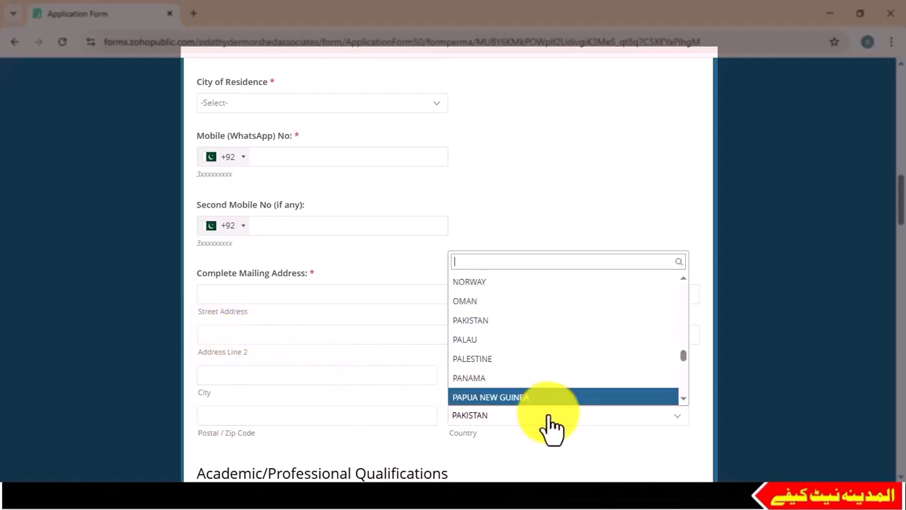
{"action": "left_click", "coordinate": [513, 322]}
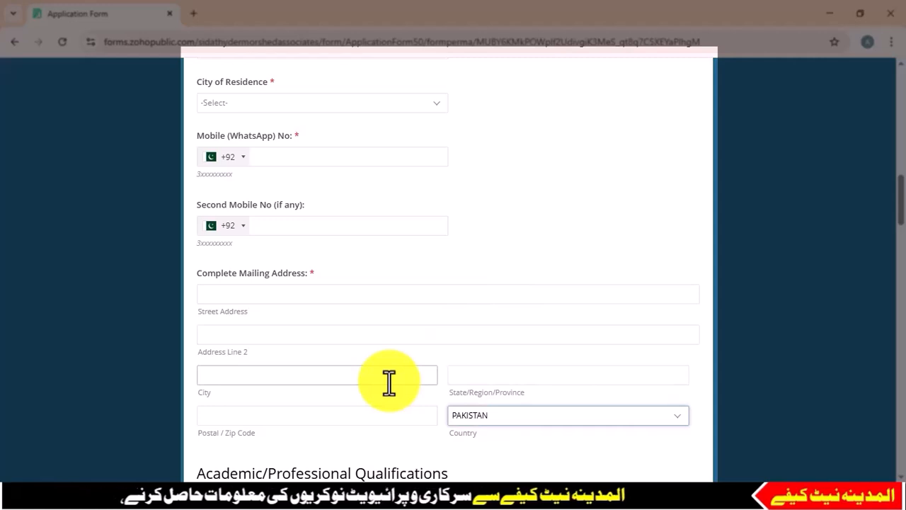
{"action": "left_click_drag", "start_coordinate": [898, 204], "coordinate": [901, 256]}
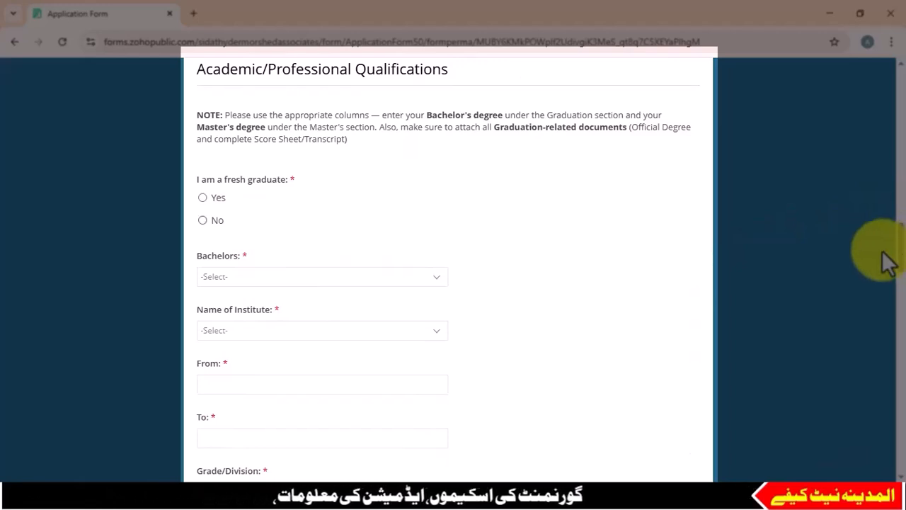
{"action": "left_click", "coordinate": [202, 220]}
Look through the degree programmes offered for the Bachelors qualification
{"action": "left_click_drag", "start_coordinate": [900, 235], "coordinate": [899, 254]}
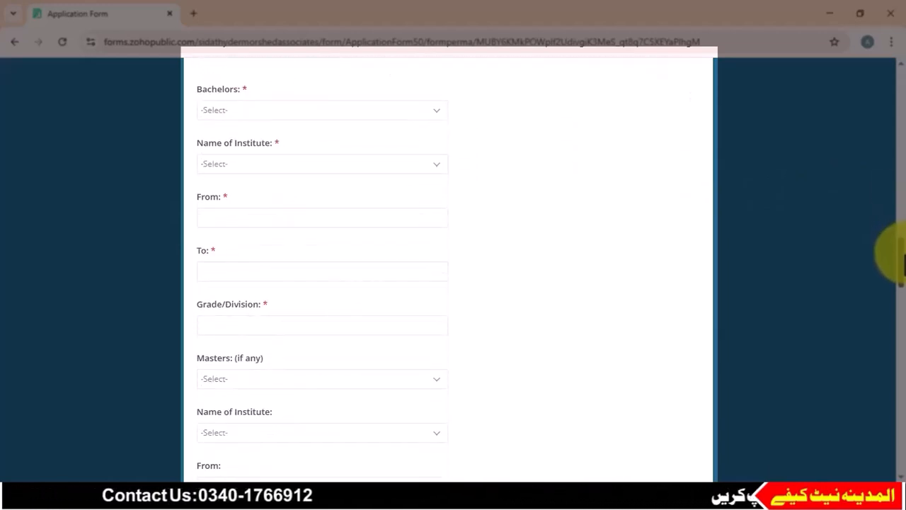
{"action": "left_click", "coordinate": [337, 111]}
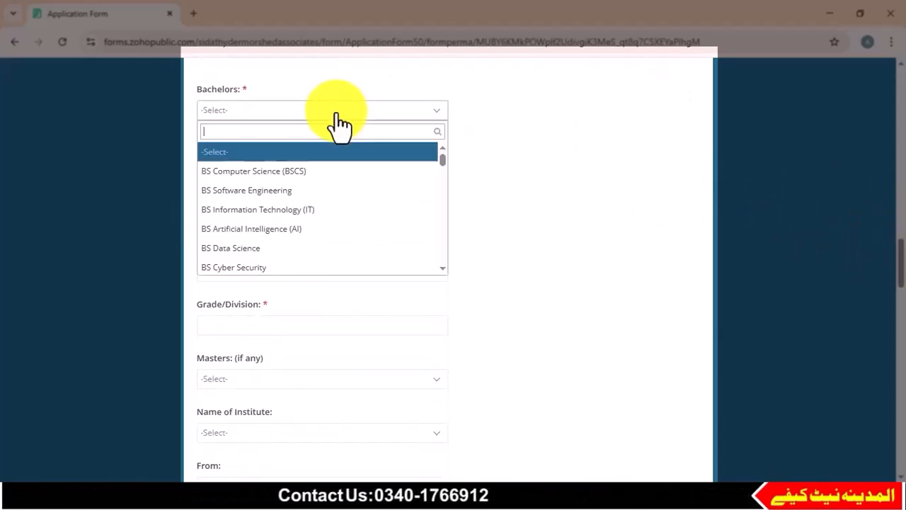
{"action": "key", "text": "Down"}
{"action": "key", "text": "Down"}
{"action": "key", "text": "Down"}
{"action": "key", "text": "Down"}
{"action": "key", "text": "Up"}
{"action": "key", "text": "Up"}
{"action": "key", "text": "Up"}
{"action": "key", "text": "Down"}
{"action": "key", "text": "Down"}
{"action": "key", "text": "Down"}
{"action": "key", "text": "Down"}
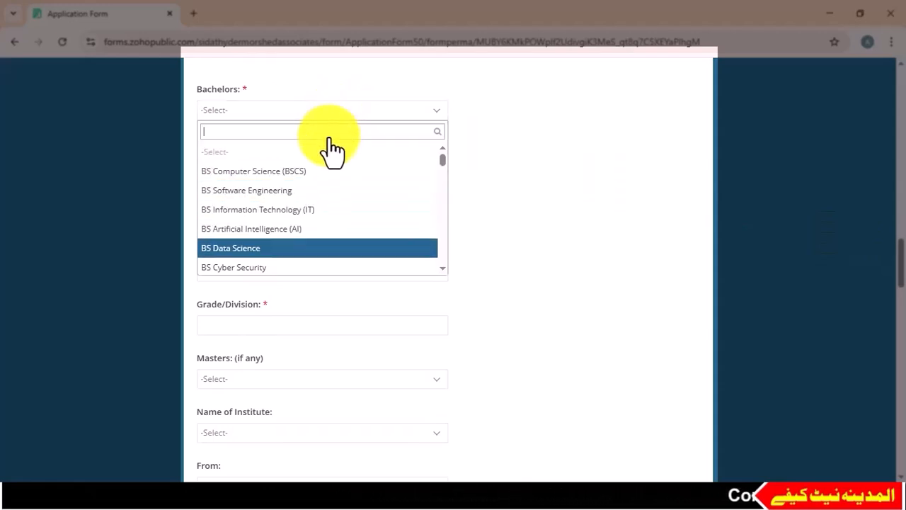
{"action": "key", "text": "Up"}
{"action": "key", "text": "Up"}
{"action": "key", "text": "Up"}
{"action": "key", "text": "Up"}
{"action": "scroll", "coordinate": [319, 177], "scroll_direction": "down", "scroll_amount": 5}
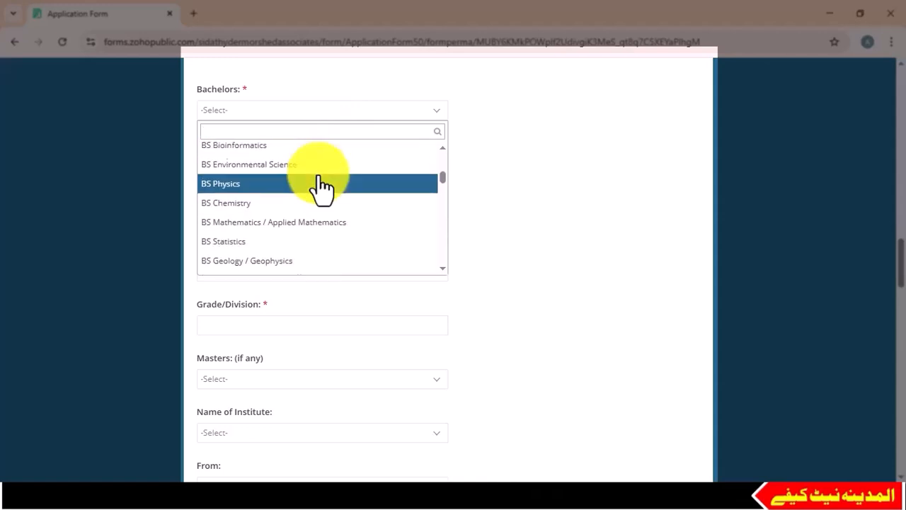
{"action": "scroll", "coordinate": [320, 186], "scroll_direction": "down", "scroll_amount": 8}
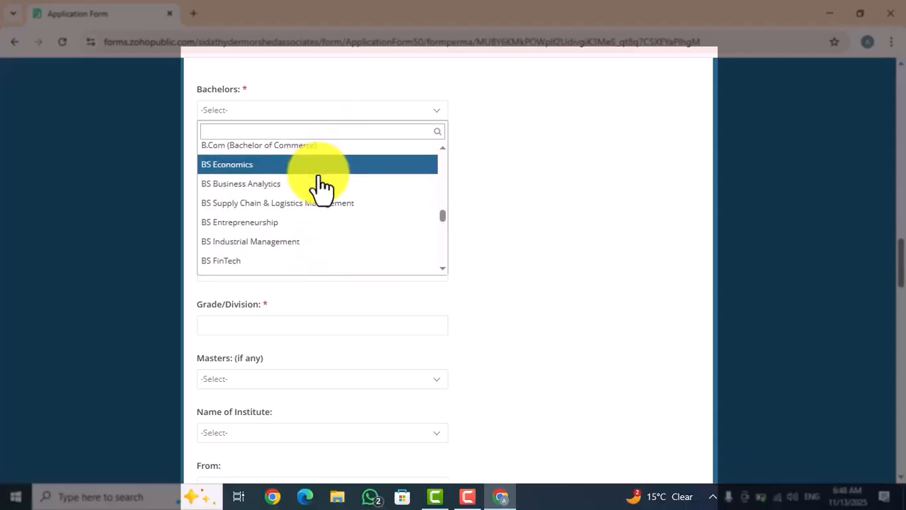
{"action": "scroll", "coordinate": [320, 186], "scroll_direction": "down", "scroll_amount": 4}
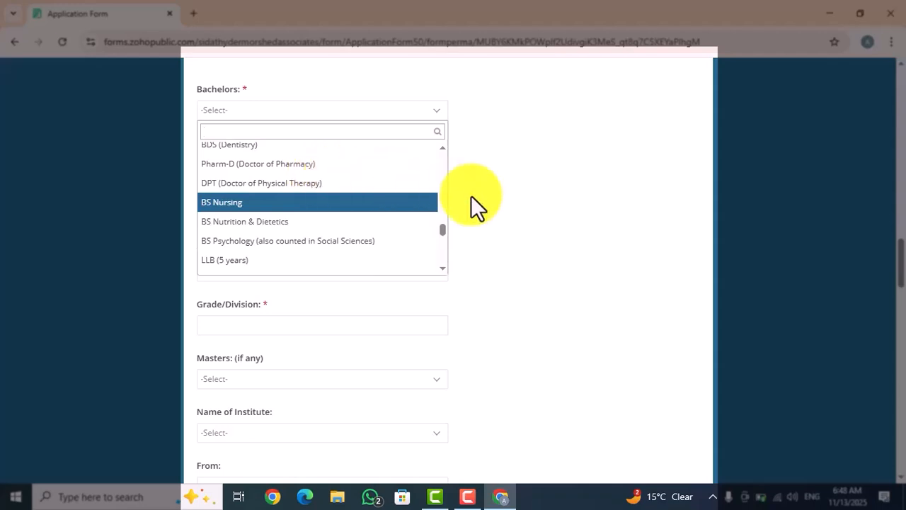
{"action": "left_click", "coordinate": [508, 200]}
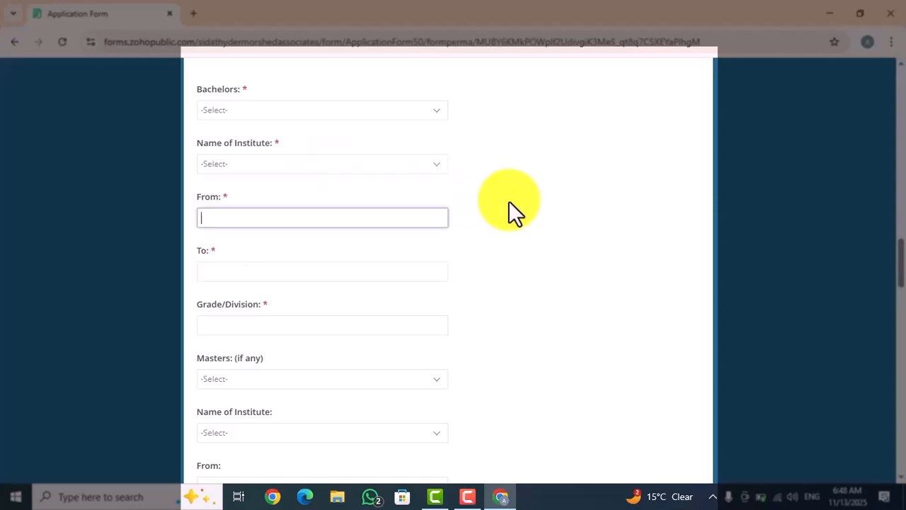
Set the Name of Institute for the Bachelors qualification to Other
{"action": "left_click", "coordinate": [284, 165]}
{"action": "scroll", "coordinate": [289, 284], "scroll_direction": "down", "scroll_amount": 1}
{"action": "scroll", "coordinate": [288, 286], "scroll_direction": "down", "scroll_amount": 10}
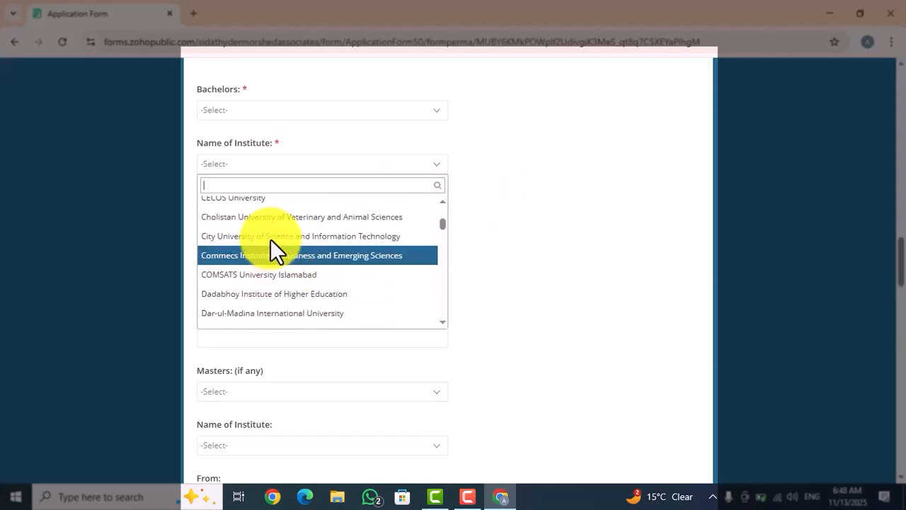
{"action": "scroll", "coordinate": [271, 241], "scroll_direction": "down", "scroll_amount": 7}
{"action": "scroll", "coordinate": [274, 250], "scroll_direction": "down", "scroll_amount": 5}
{"action": "type", "text": "othe"}
{"action": "key", "text": "Return"}
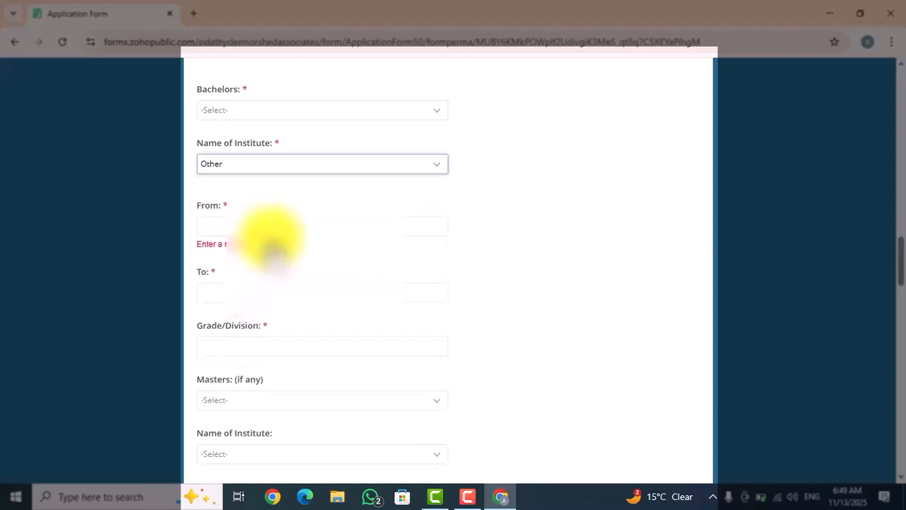
Examine the custom institute name, From, To and Grade/Division fields of the Bachelors qualification
{"action": "left_click", "coordinate": [226, 194]}
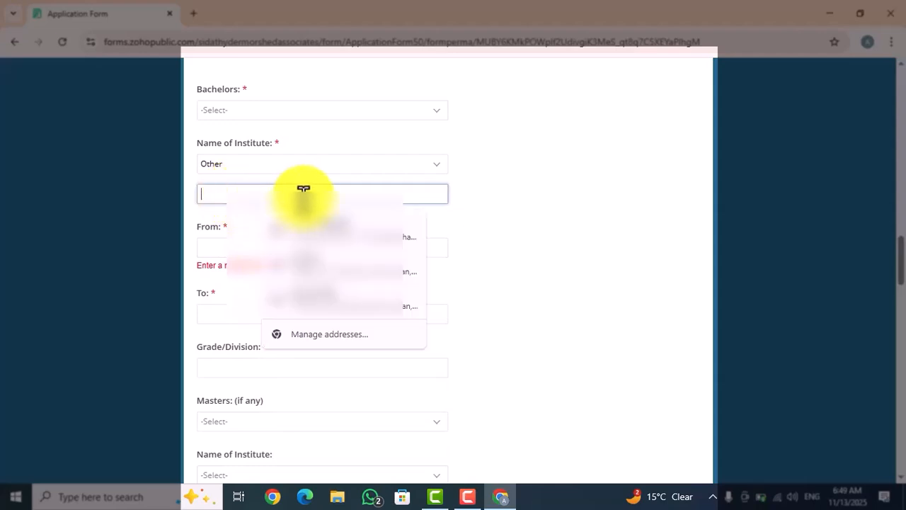
{"action": "left_click", "coordinate": [539, 198]}
{"action": "left_click", "coordinate": [253, 248]}
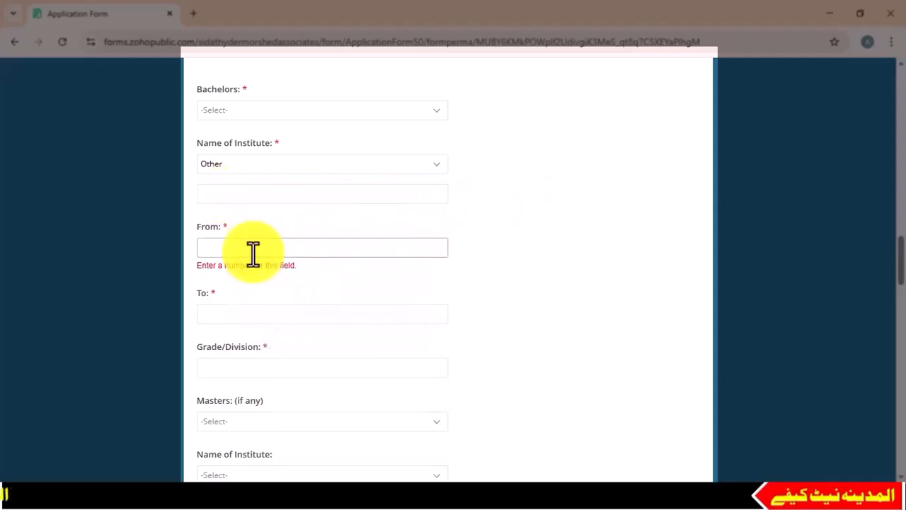
{"action": "scroll", "coordinate": [904, 266], "scroll_direction": "down", "scroll_amount": 2}
{"action": "left_click", "coordinate": [208, 126]}
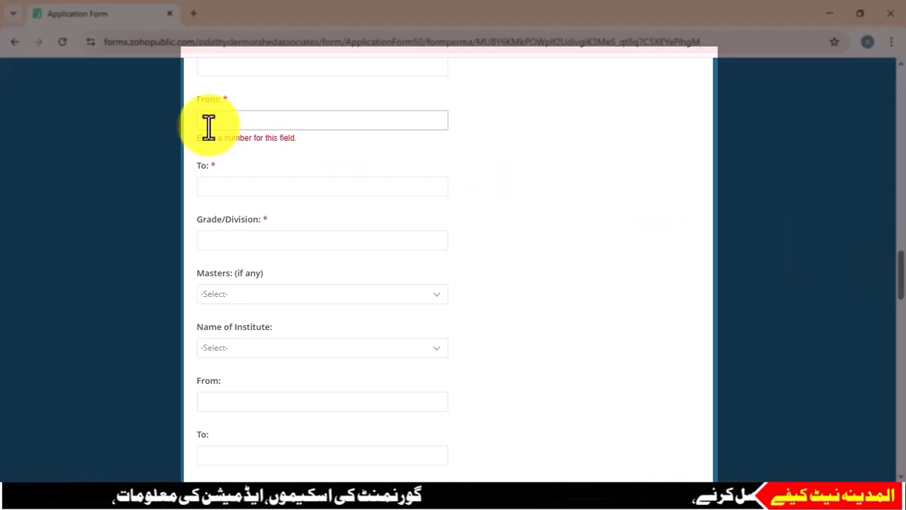
{"action": "left_click", "coordinate": [223, 183]}
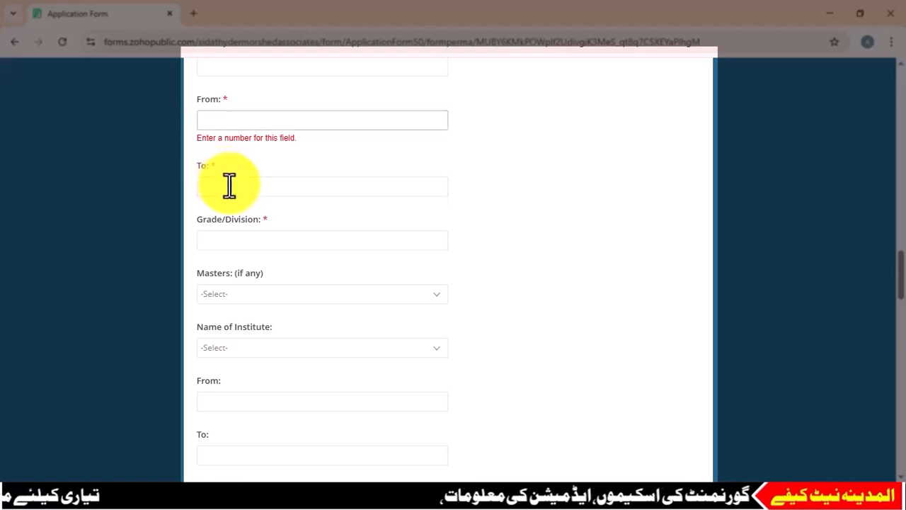
{"action": "left_click", "coordinate": [237, 190]}
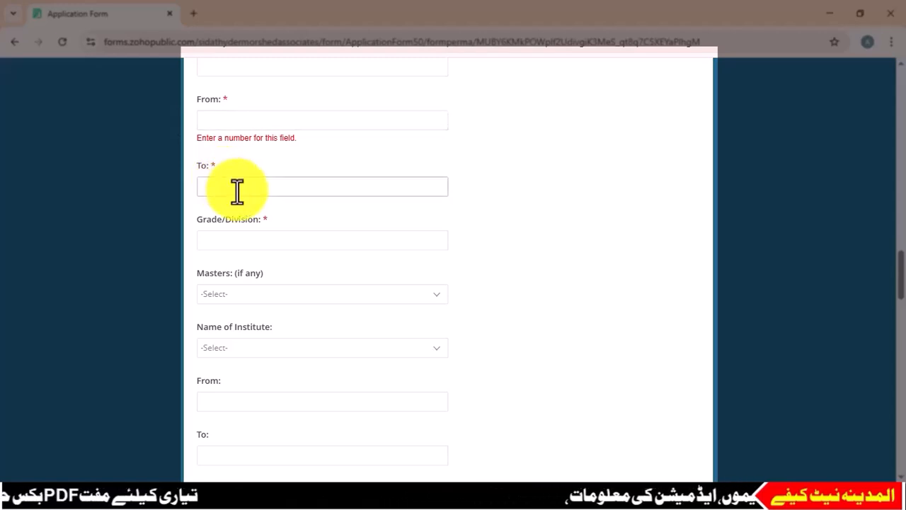
{"action": "left_click", "coordinate": [234, 239]}
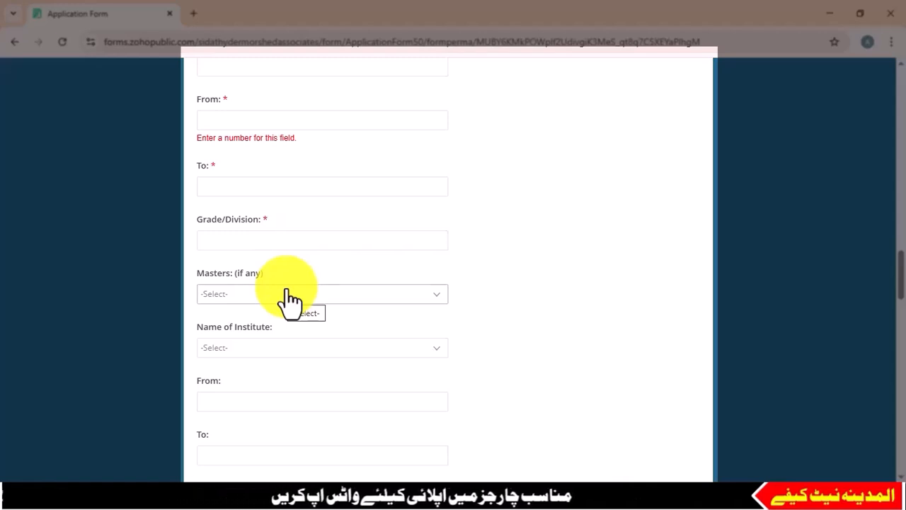
Look through the degree programmes offered for the Masters qualification and check its Name of Institute field
{"action": "left_click_drag", "start_coordinate": [902, 278], "coordinate": [905, 297]}
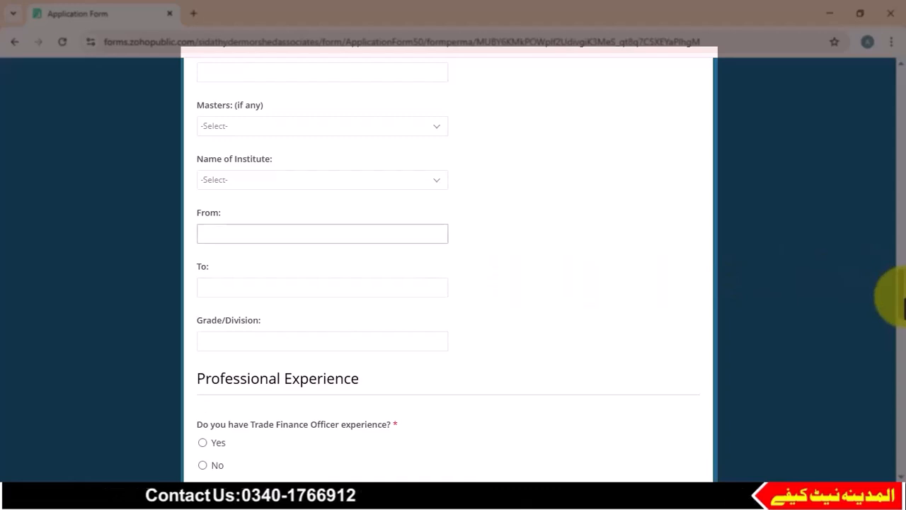
{"action": "left_click", "coordinate": [340, 138]}
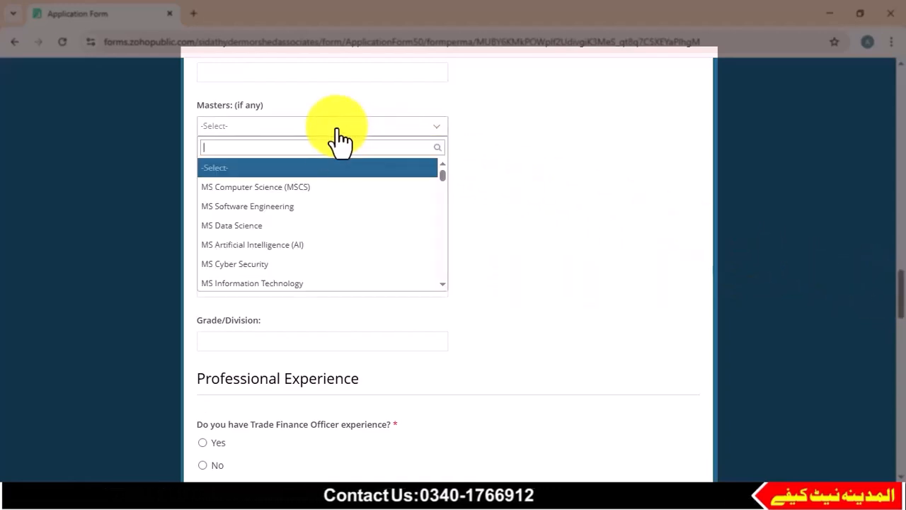
{"action": "scroll", "coordinate": [314, 244], "scroll_direction": "down", "scroll_amount": 10}
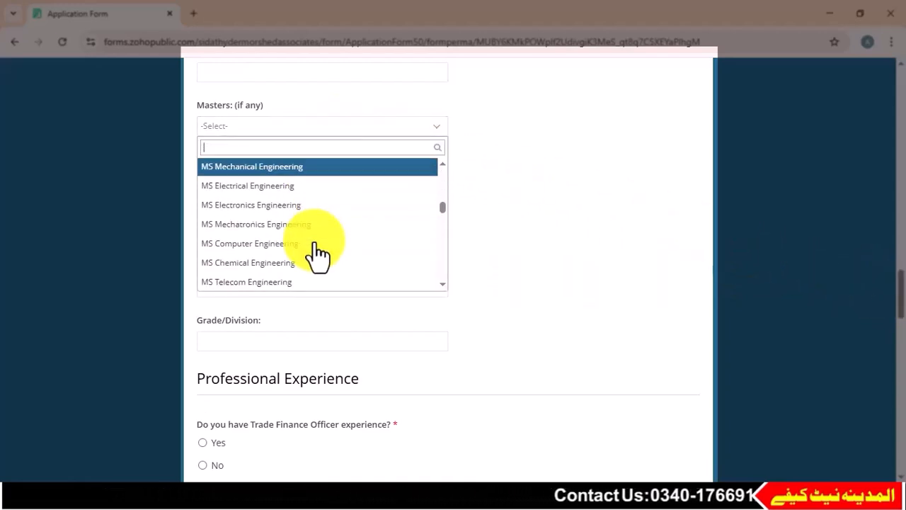
{"action": "left_click", "coordinate": [535, 217]}
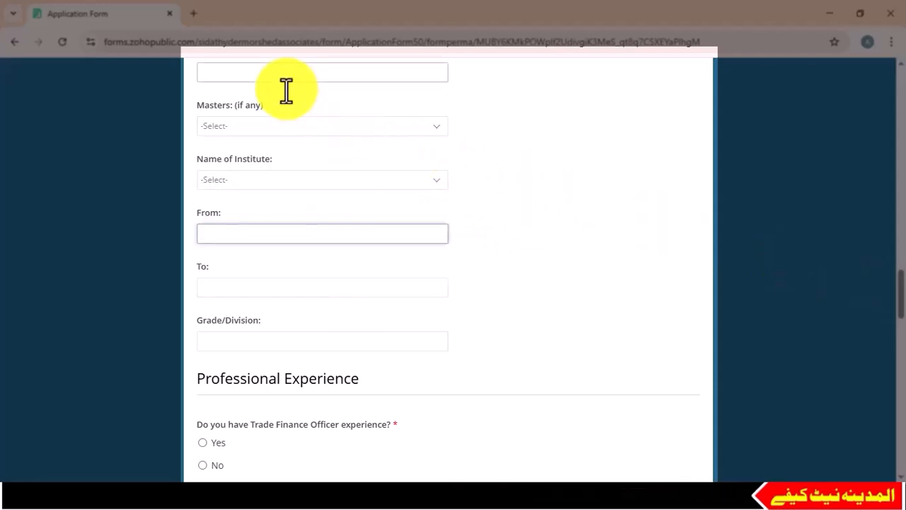
{"action": "left_click", "coordinate": [276, 182]}
{"action": "left_click", "coordinate": [276, 182]}
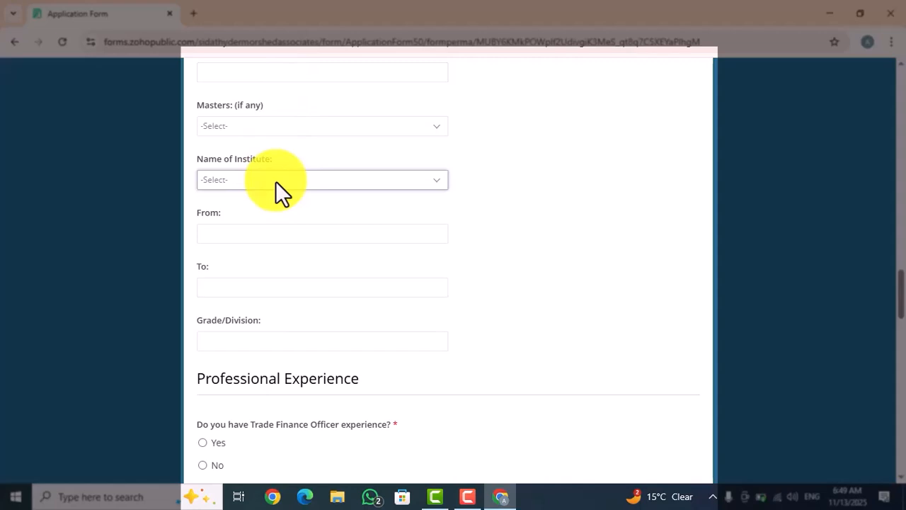
Answer No to having Trade Finance Officer experience in the Professional Experience section
{"action": "left_click_drag", "start_coordinate": [899, 307], "coordinate": [900, 341]}
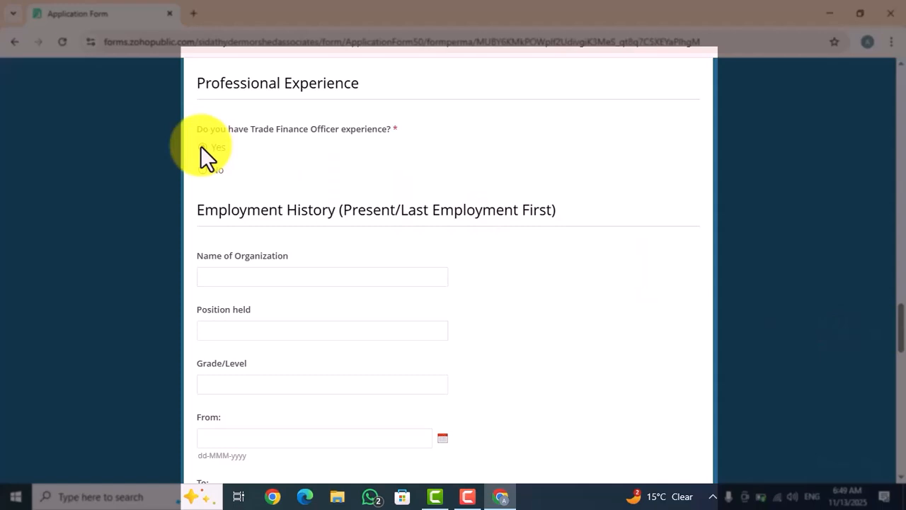
{"action": "left_click", "coordinate": [203, 169]}
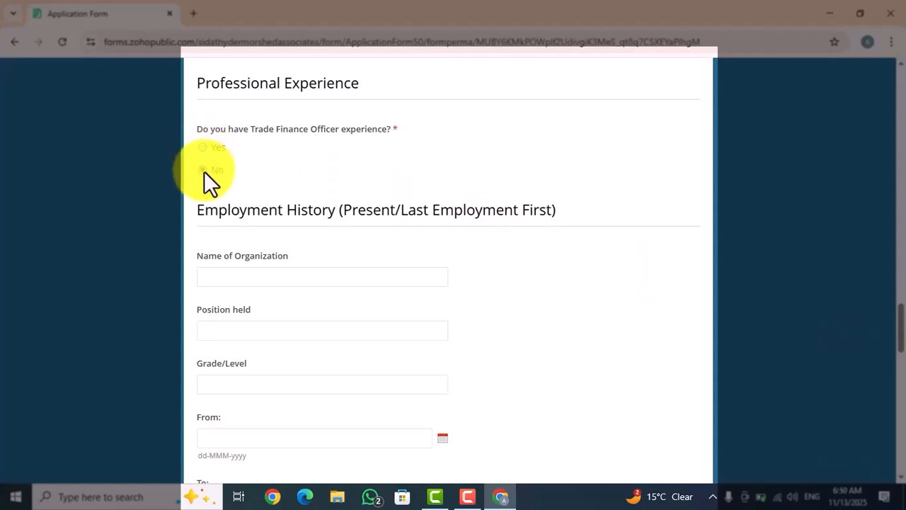
Examine the organization name, position, grade/level, From and To fields of the first Employment History entry
{"action": "left_click_drag", "start_coordinate": [903, 324], "coordinate": [904, 338]}
{"action": "key", "text": "Tab"}
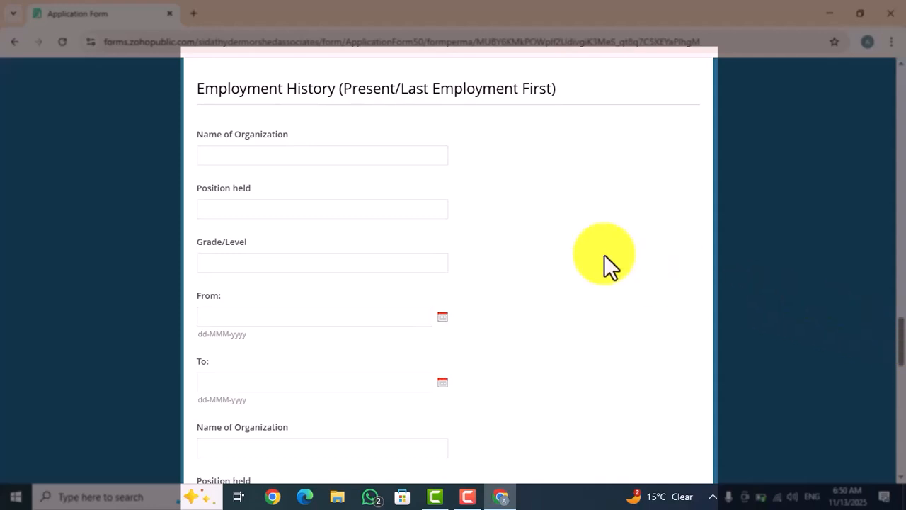
{"action": "left_click", "coordinate": [255, 157]}
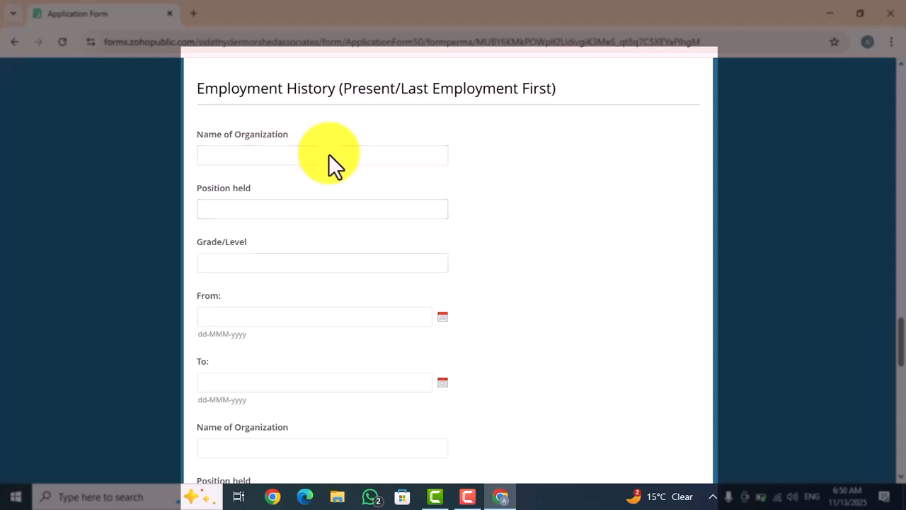
{"action": "key", "text": "Tab"}
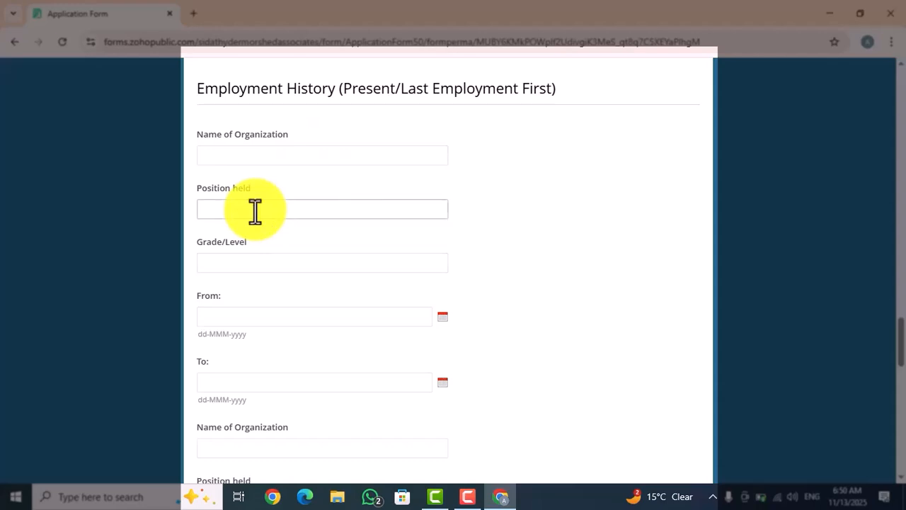
{"action": "key", "text": "Tab"}
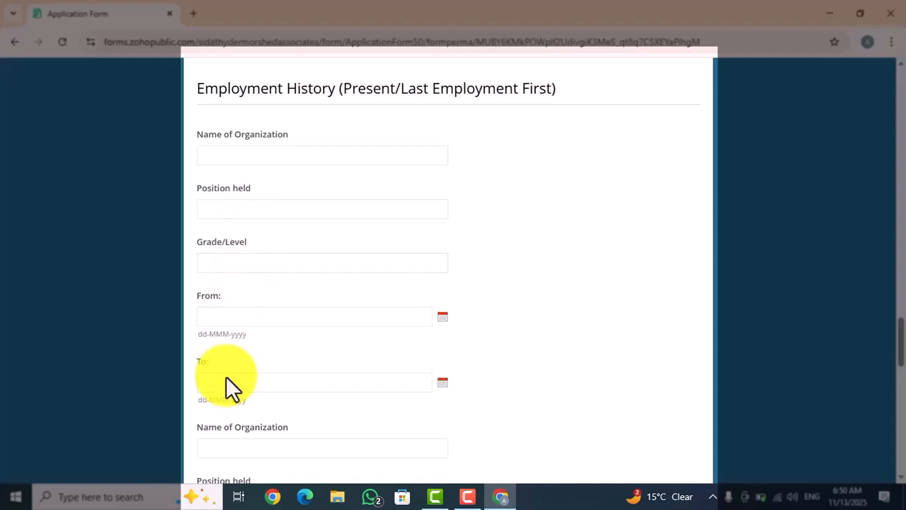
Answer Yes to the consent for sharing the CV with the client bank and open the file selection for the updated CV
{"action": "left_click_drag", "start_coordinate": [894, 348], "coordinate": [899, 387]}
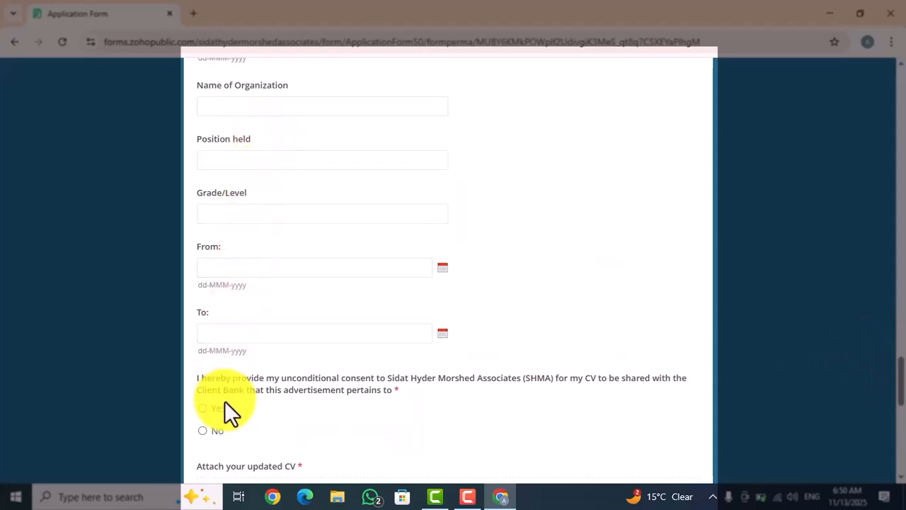
{"action": "left_click_drag", "start_coordinate": [902, 390], "coordinate": [893, 419]}
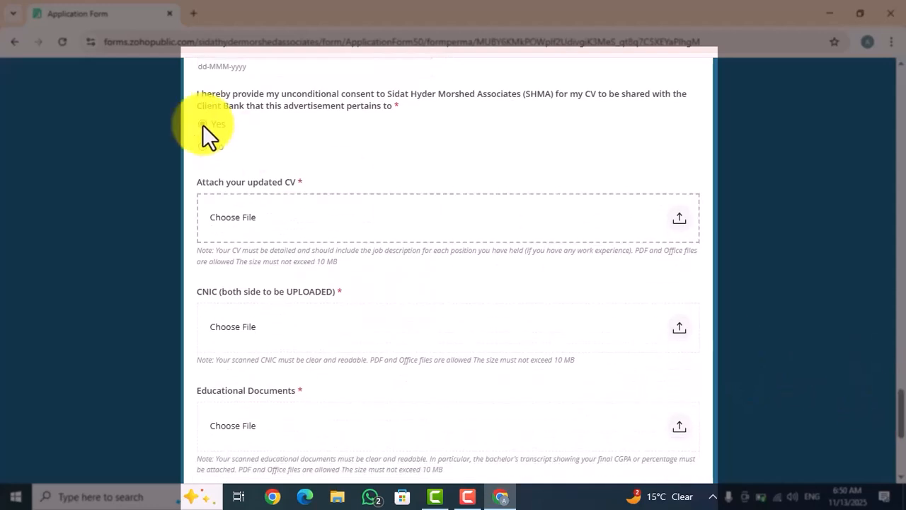
{"action": "left_click", "coordinate": [680, 228]}
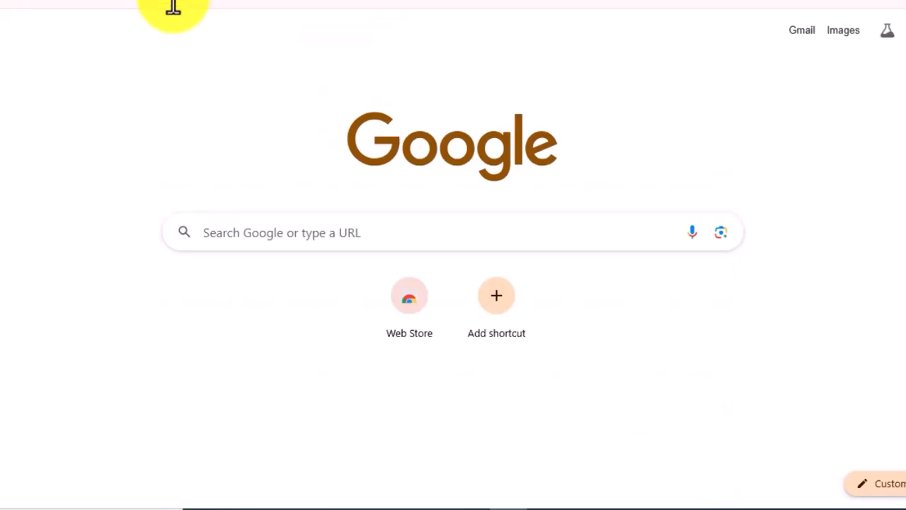
Search Google for "ilovpdf" and open the JPG to PDF tool on the iLovePDF website
{"action": "left_click", "coordinate": [172, 6]}
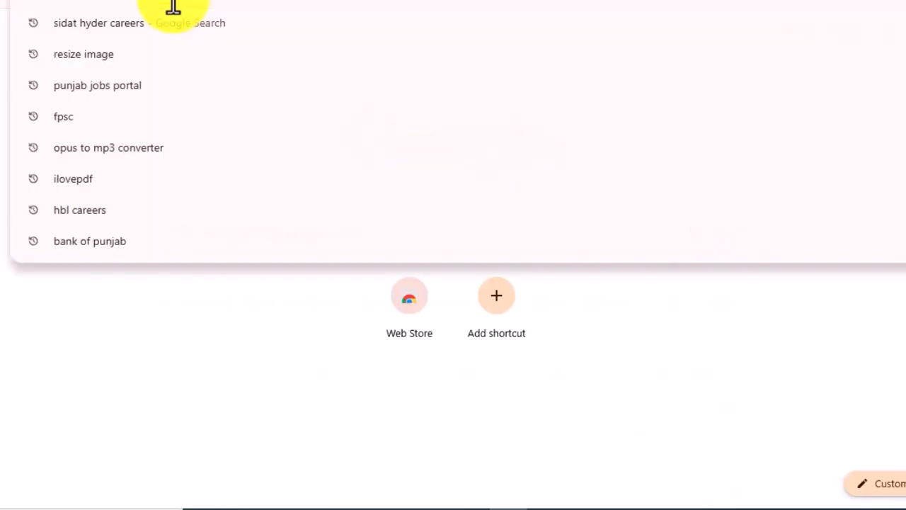
{"action": "type", "text": "ilovp"}
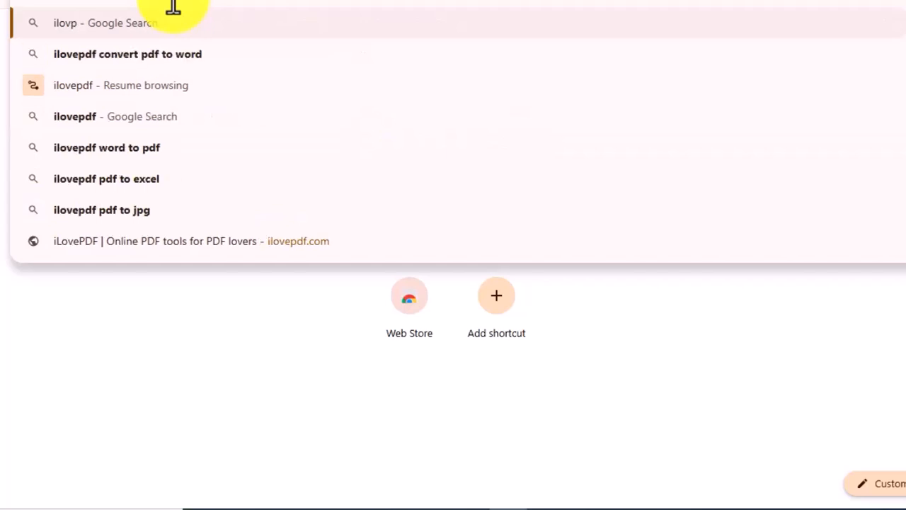
{"action": "type", "text": "df"}
{"action": "key", "text": "Return"}
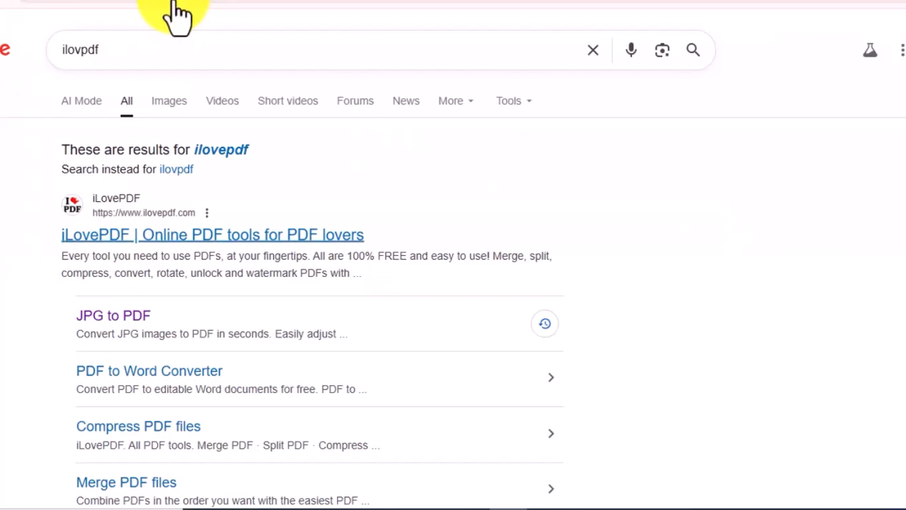
{"action": "left_click", "coordinate": [172, 252]}
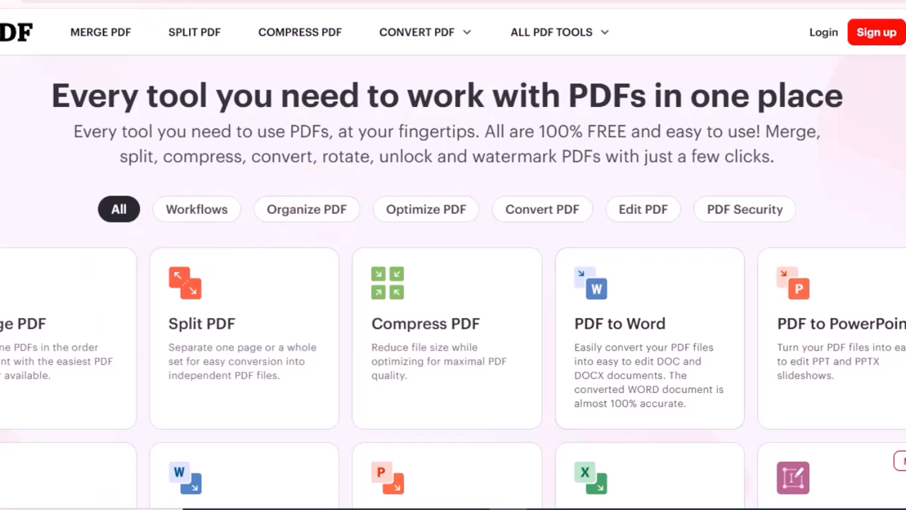
{"action": "scroll", "coordinate": [453, 283], "scroll_direction": "down", "scroll_amount": 5}
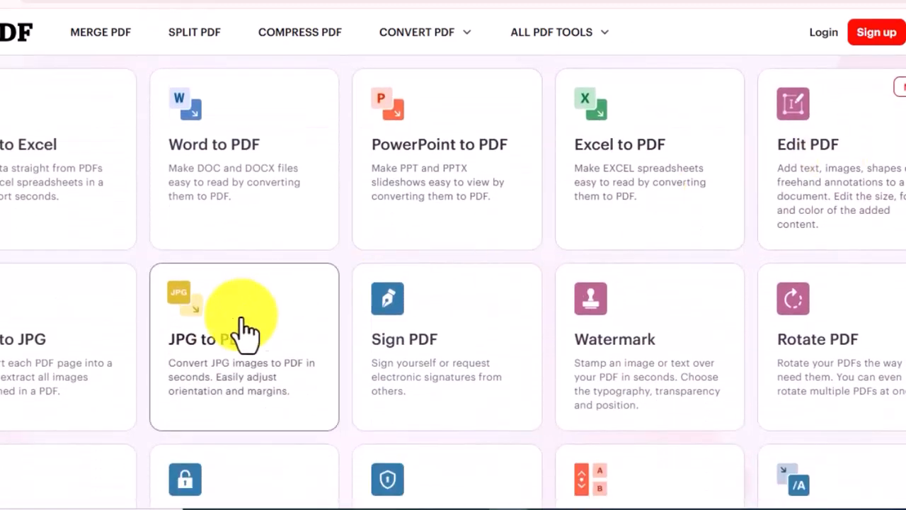
{"action": "left_click", "coordinate": [241, 331]}
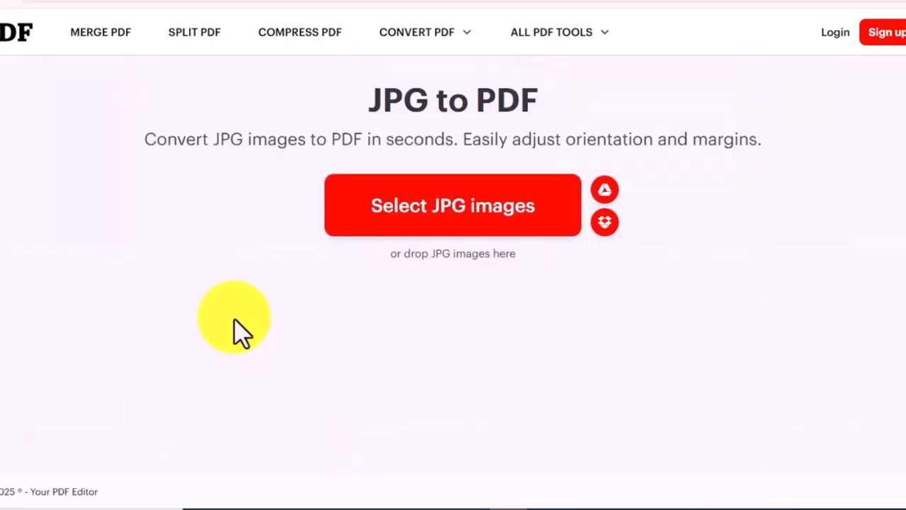
Convert the ID card image and the neighbouring WhatsApp portrait photo from yesterday's files to PDF and download the result
{"action": "left_click", "coordinate": [445, 225]}
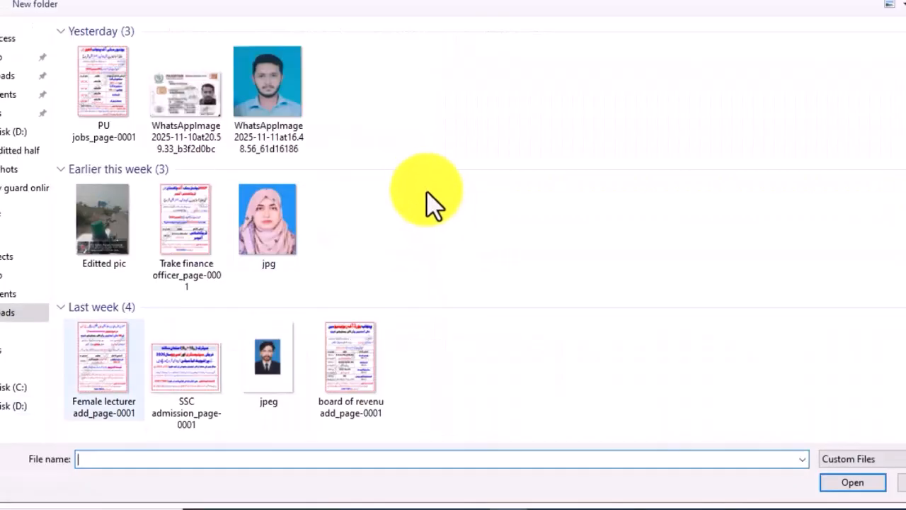
{"action": "left_click_drag", "start_coordinate": [352, 81], "coordinate": [241, 145]}
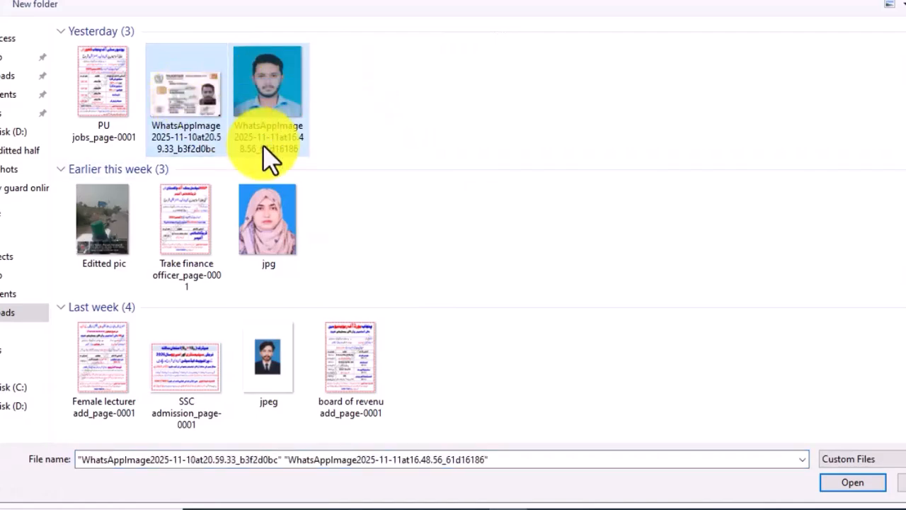
{"action": "left_click", "coordinate": [849, 481]}
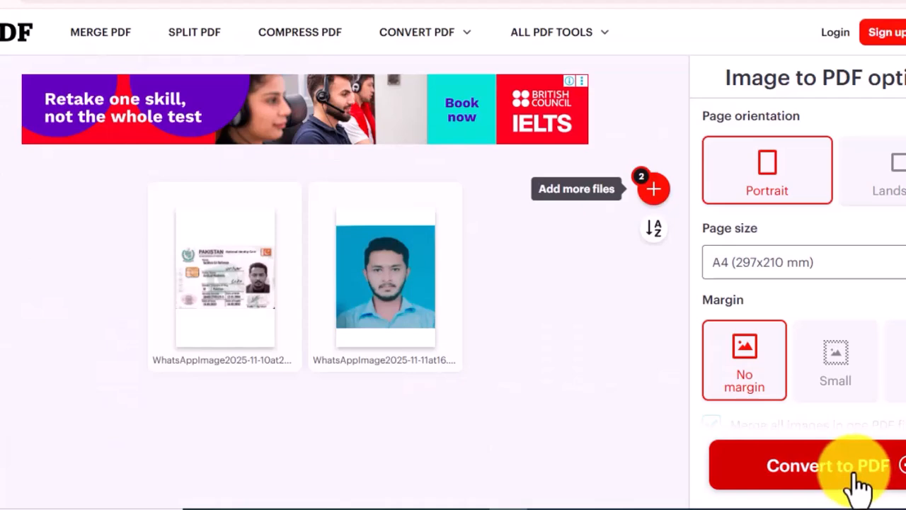
{"action": "left_click", "coordinate": [825, 485]}
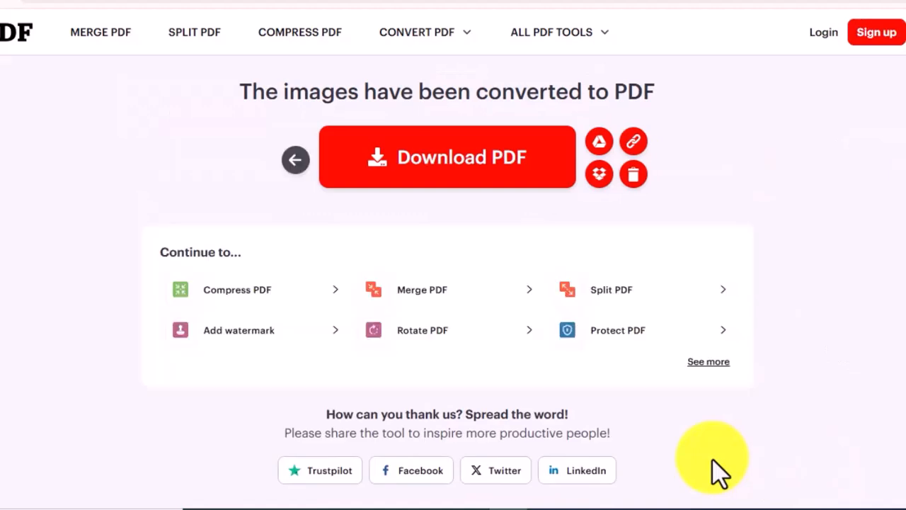
{"action": "left_click", "coordinate": [427, 174]}
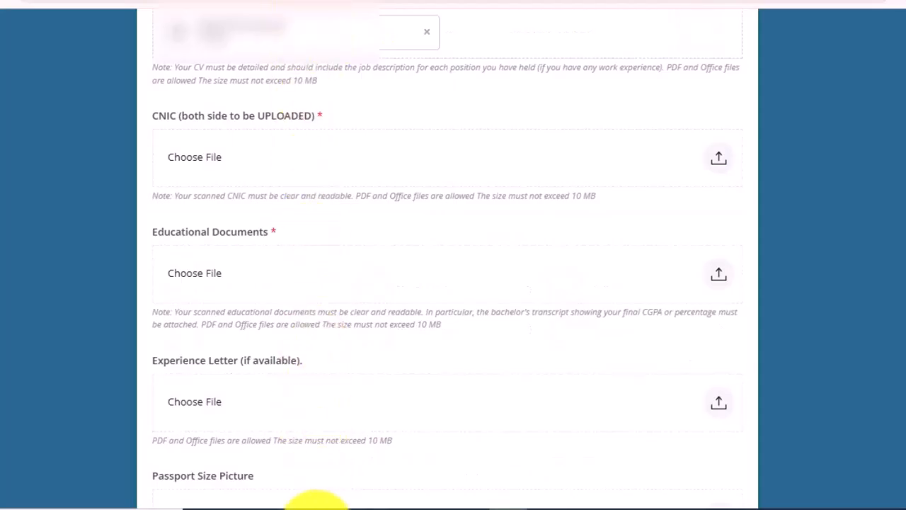
Switch to File Explorer and check the converted PDF in the Downloads folder, then return to the application form
{"action": "left_click", "coordinate": [315, 503]}
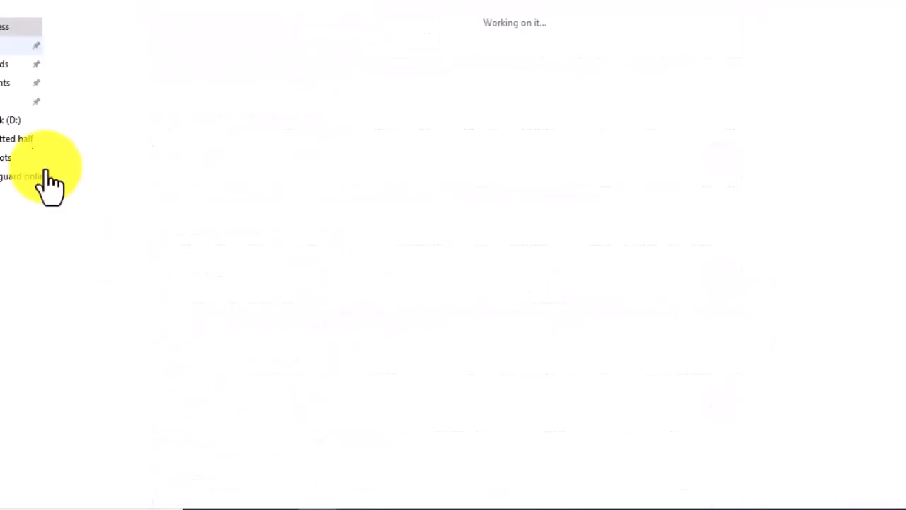
{"action": "left_click", "coordinate": [5, 64]}
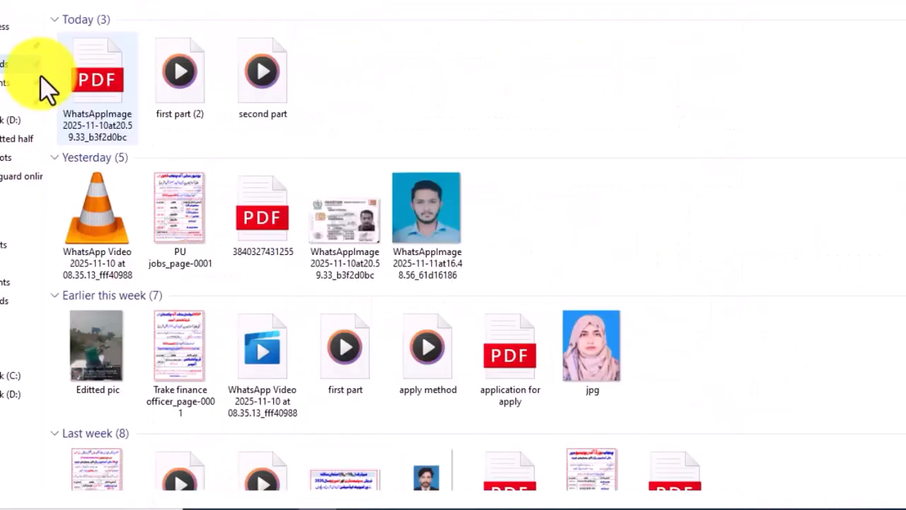
{"action": "left_click", "coordinate": [98, 96]}
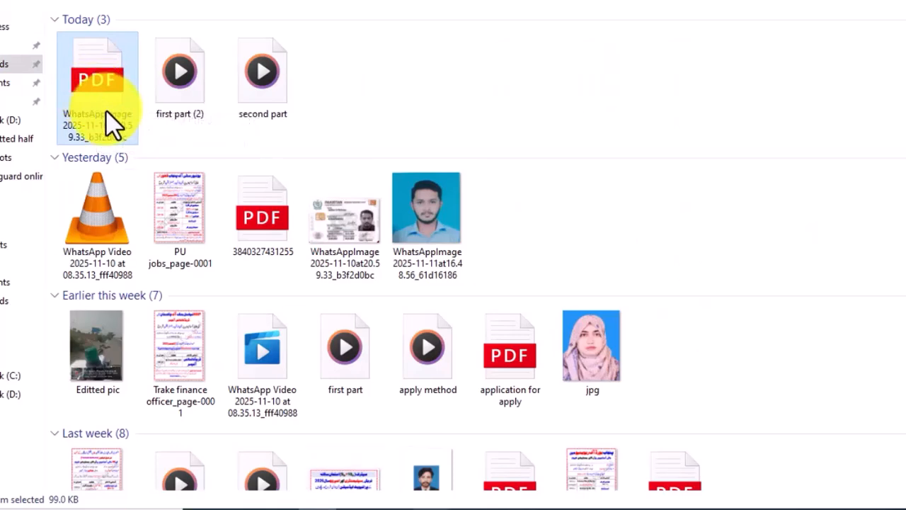
{"action": "left_click", "coordinate": [510, 505]}
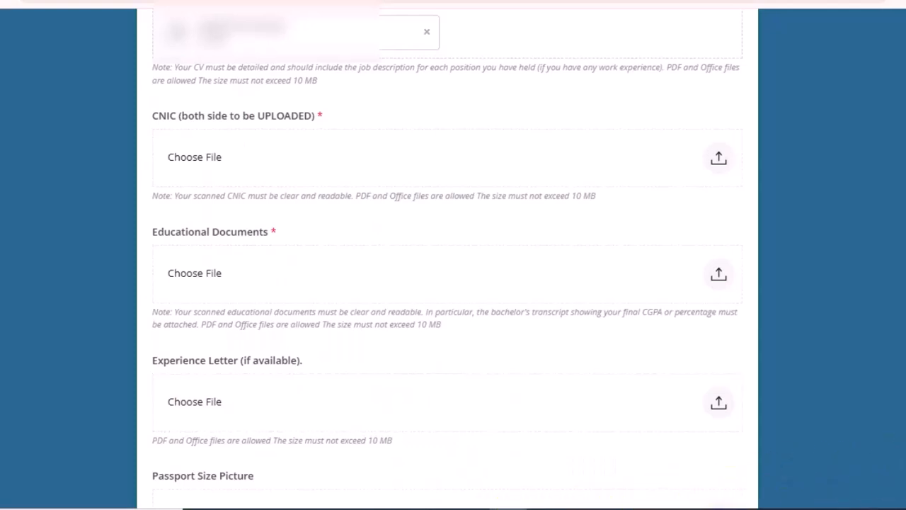
Review the CNIC, Educational Documents, Experience Letter and Passport Size Picture upload fields and submit the application form
{"action": "scroll", "coordinate": [448, 255], "scroll_direction": "down", "scroll_amount": 2}
{"action": "scroll", "coordinate": [447, 255], "scroll_direction": "down", "scroll_amount": 1}
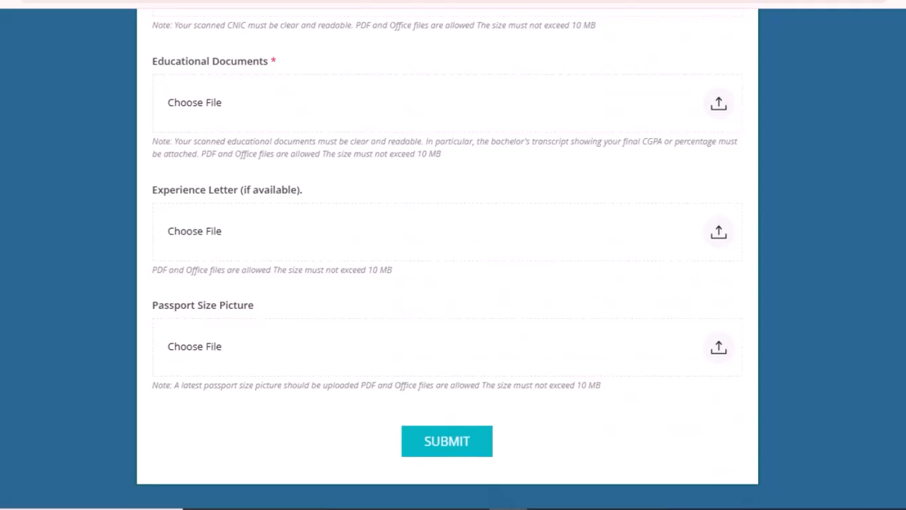
{"action": "scroll", "coordinate": [447, 254], "scroll_direction": "up", "scroll_amount": 2}
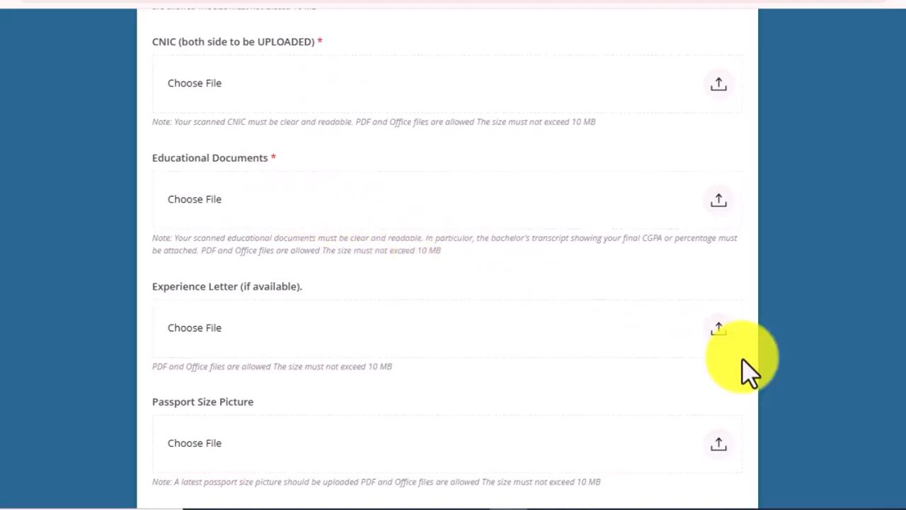
{"action": "scroll", "coordinate": [610, 254], "scroll_direction": "down", "scroll_amount": 2}
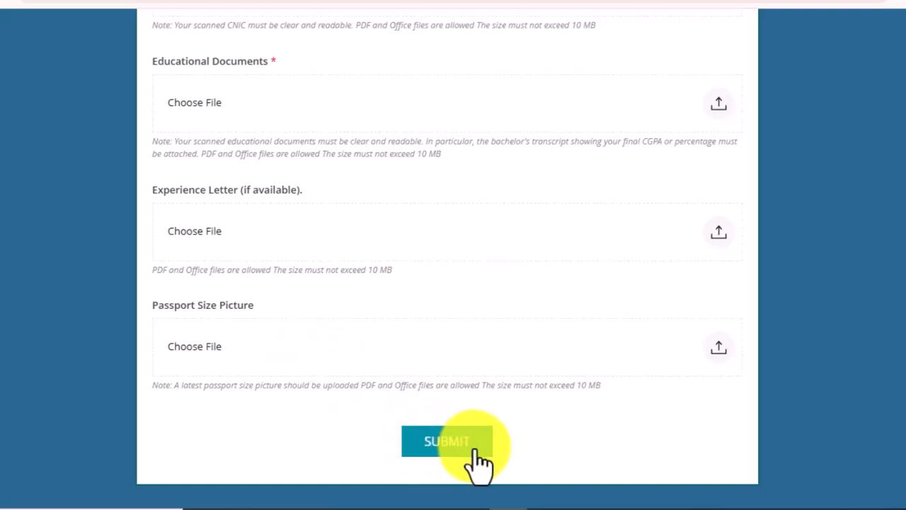
{"action": "left_click", "coordinate": [468, 442]}
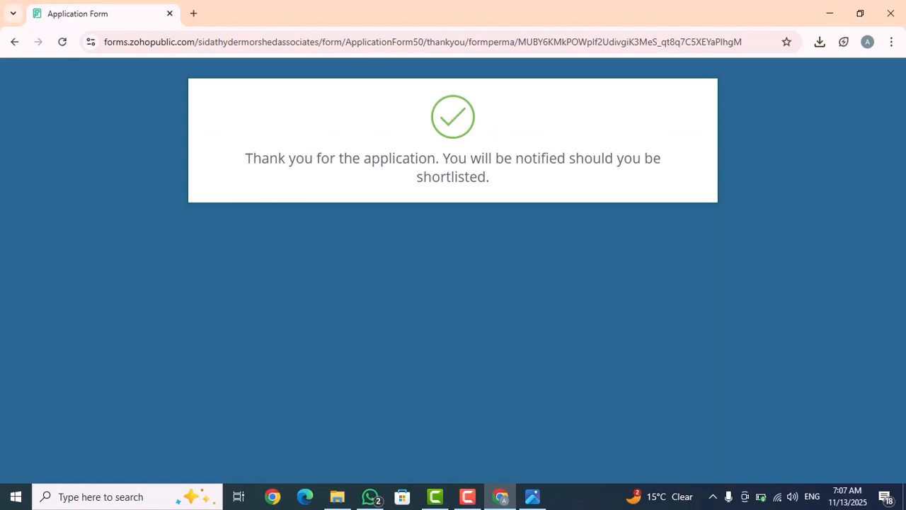